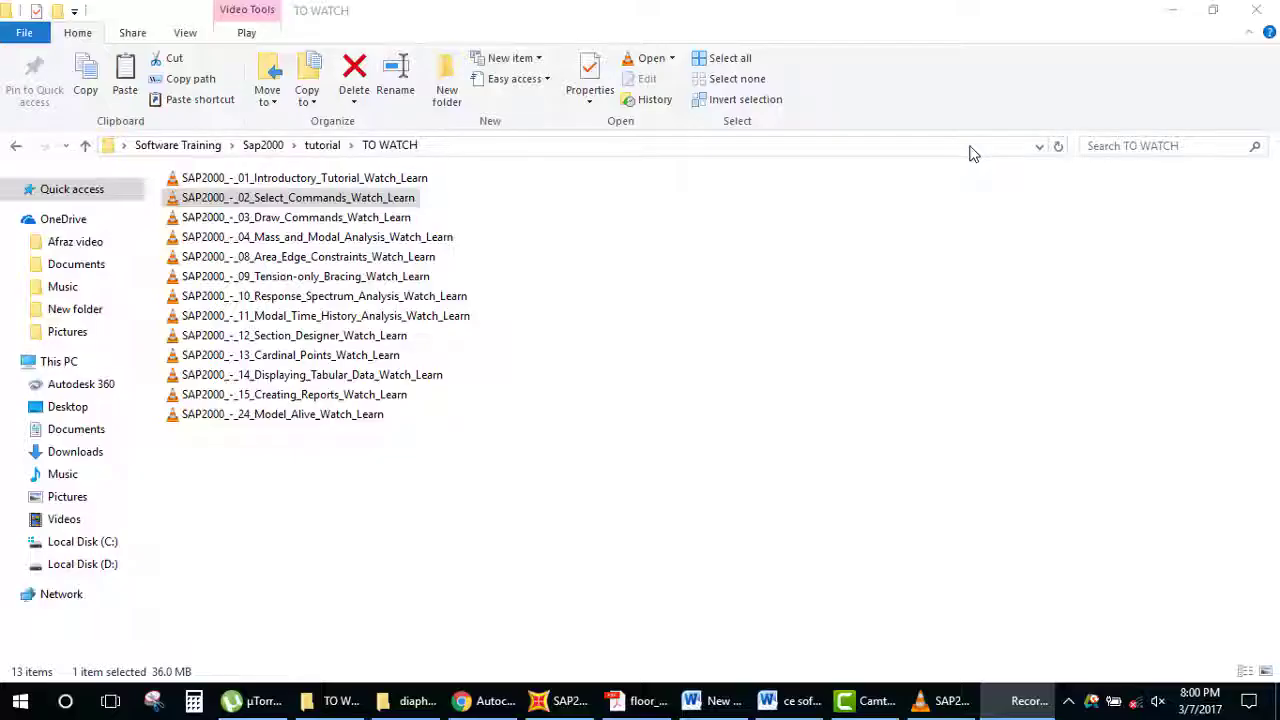
Step: Bring the SAP2000 frame-and-slab model window to the front
click(1170, 10)
Step: Make the 3-D view the active view and look over the selection options
click(562, 700)
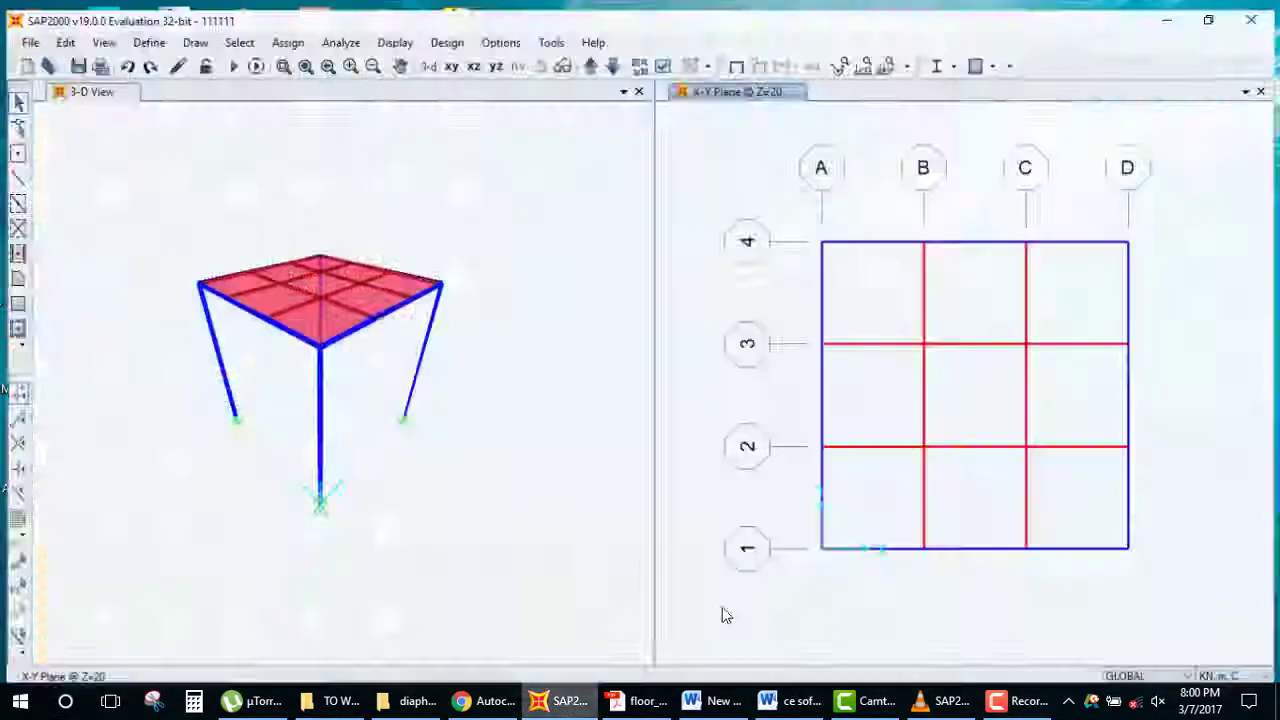
click(536, 222)
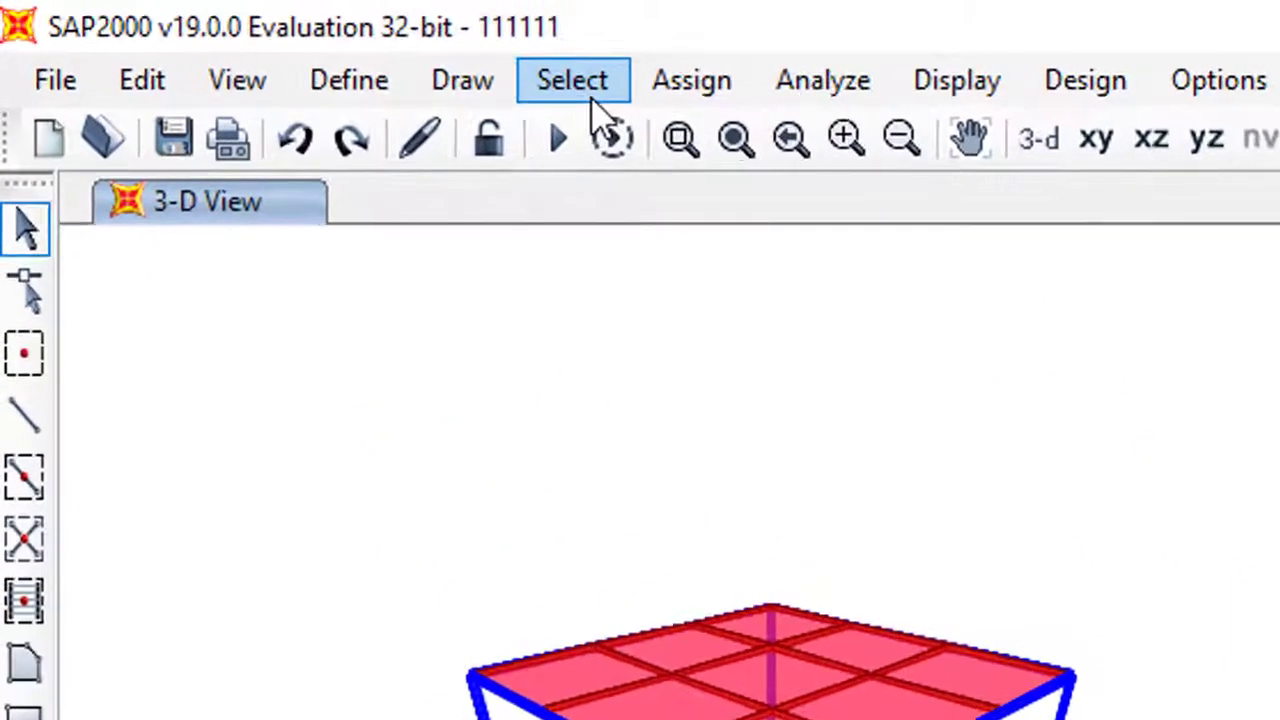
click(238, 36)
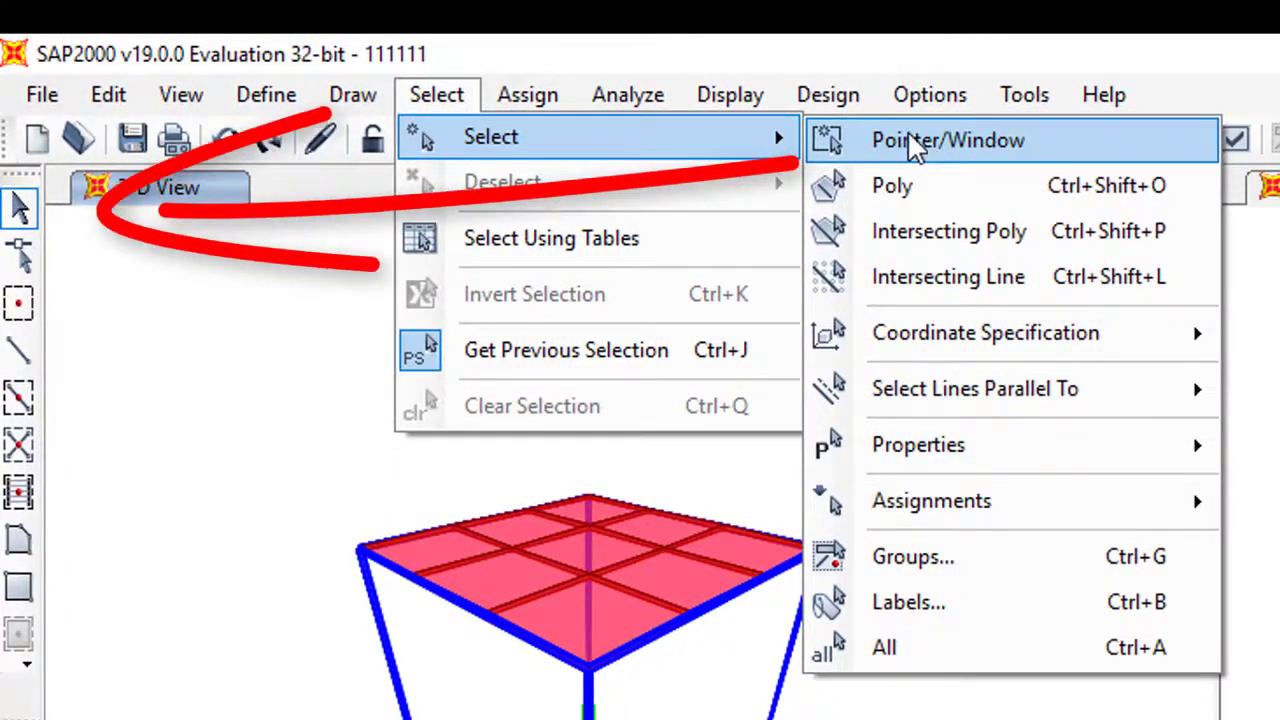
click(130, 207)
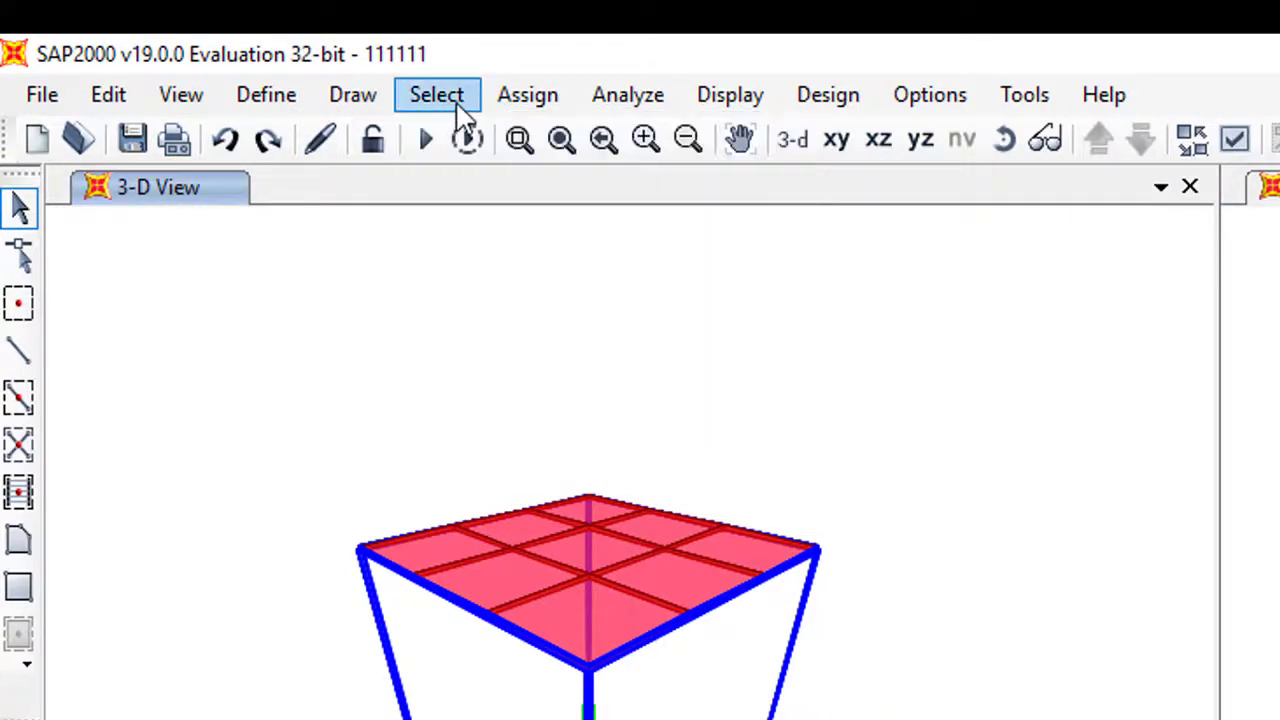
Step: Switch to click selection and select the centre column plus a second column
click(463, 110)
click(890, 141)
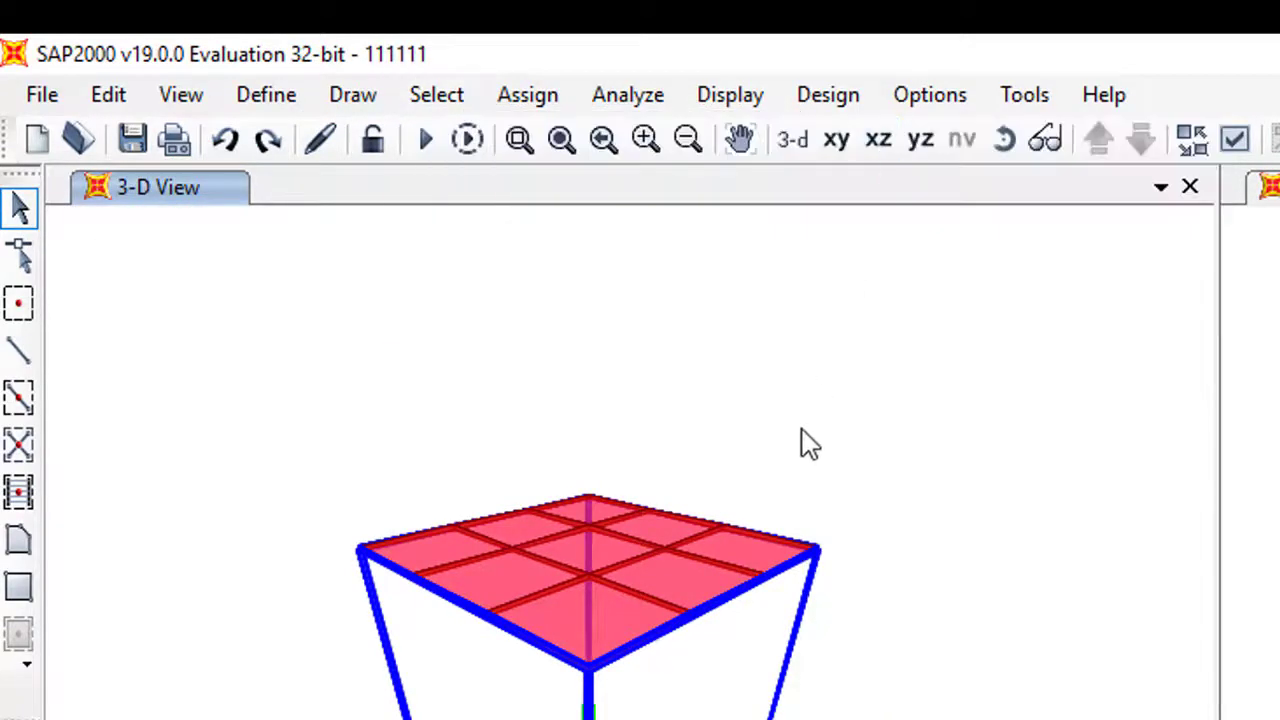
click(318, 410)
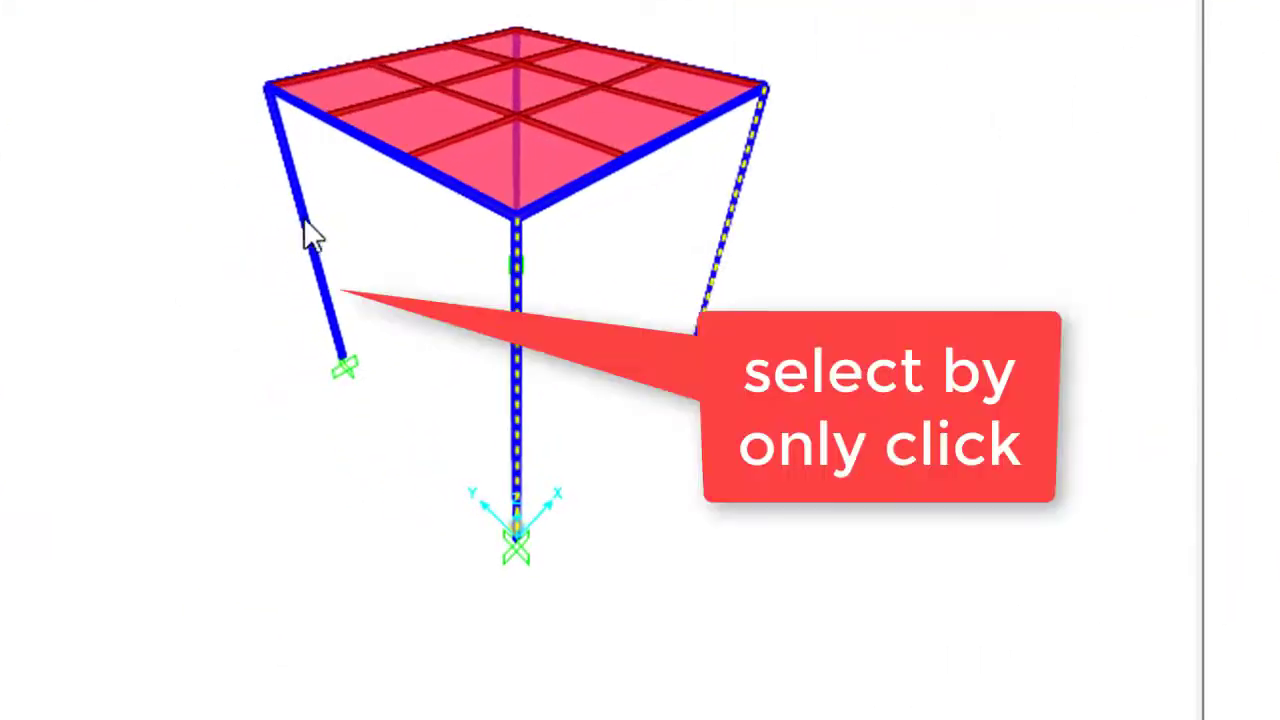
click(218, 348)
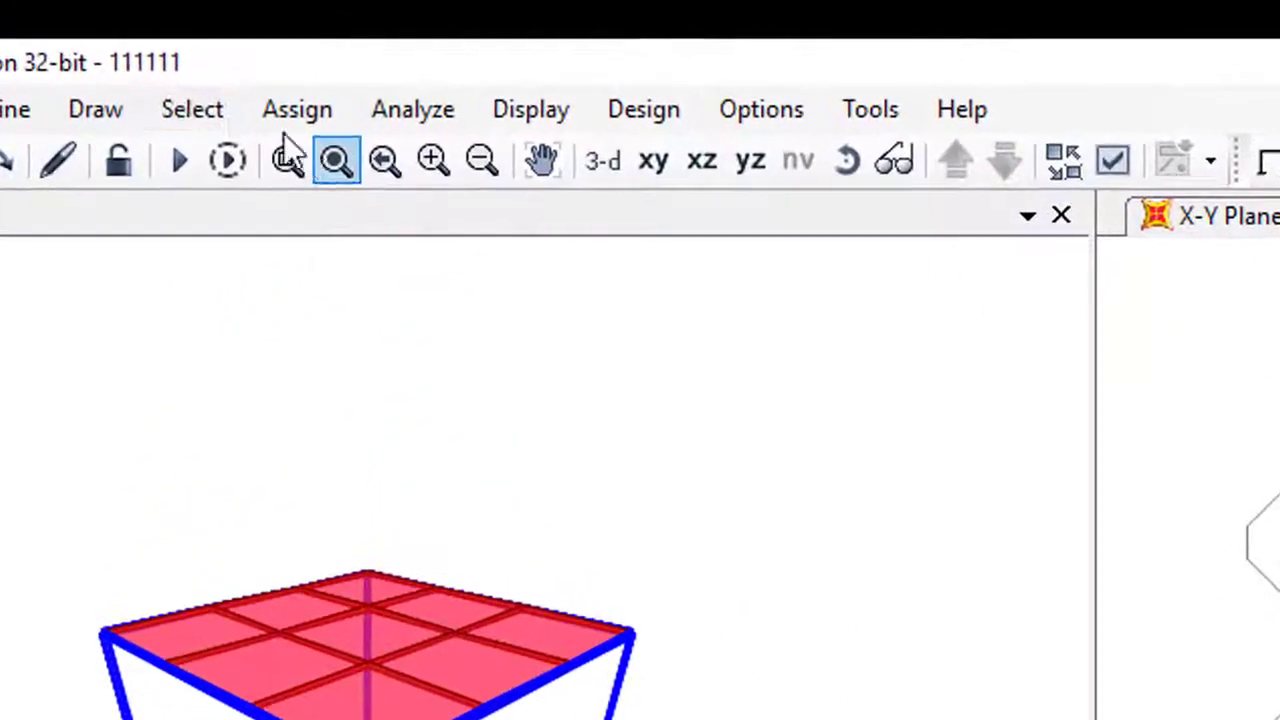
click(222, 125)
mouse_move(263, 55)
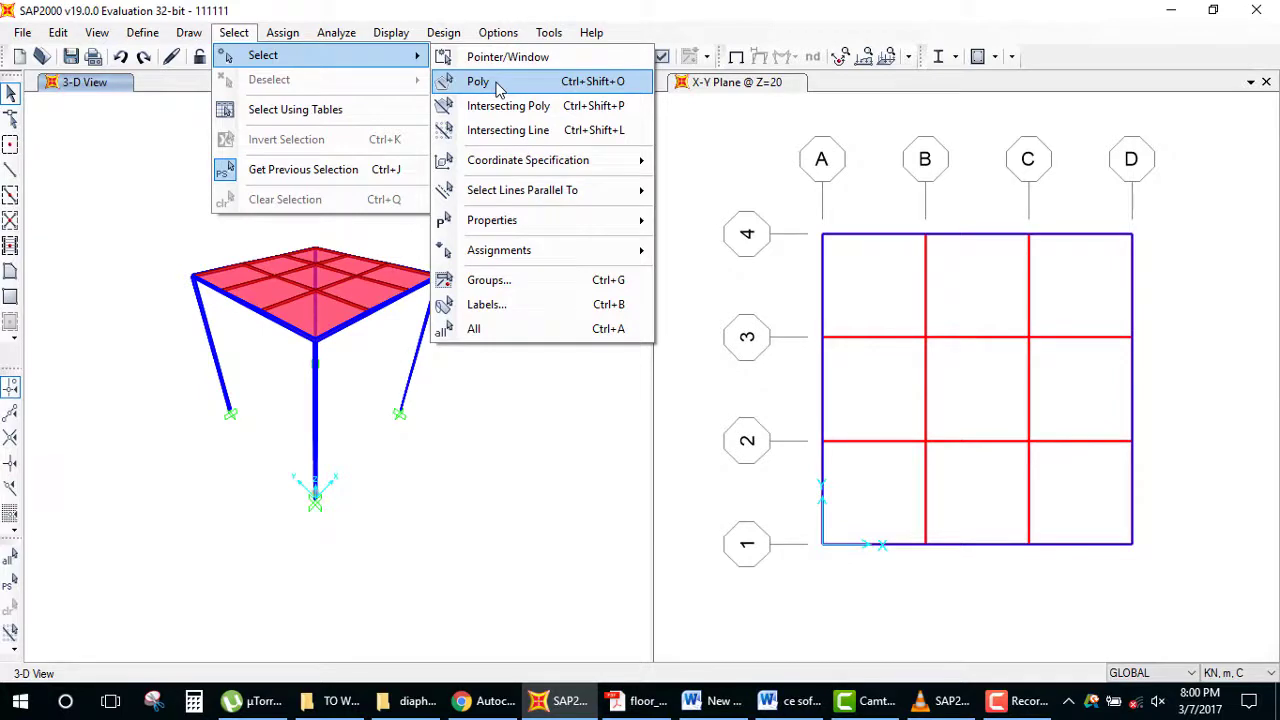
Step: Select beam A–B on grid line 4 and its end joints with a polygon selection
click(498, 84)
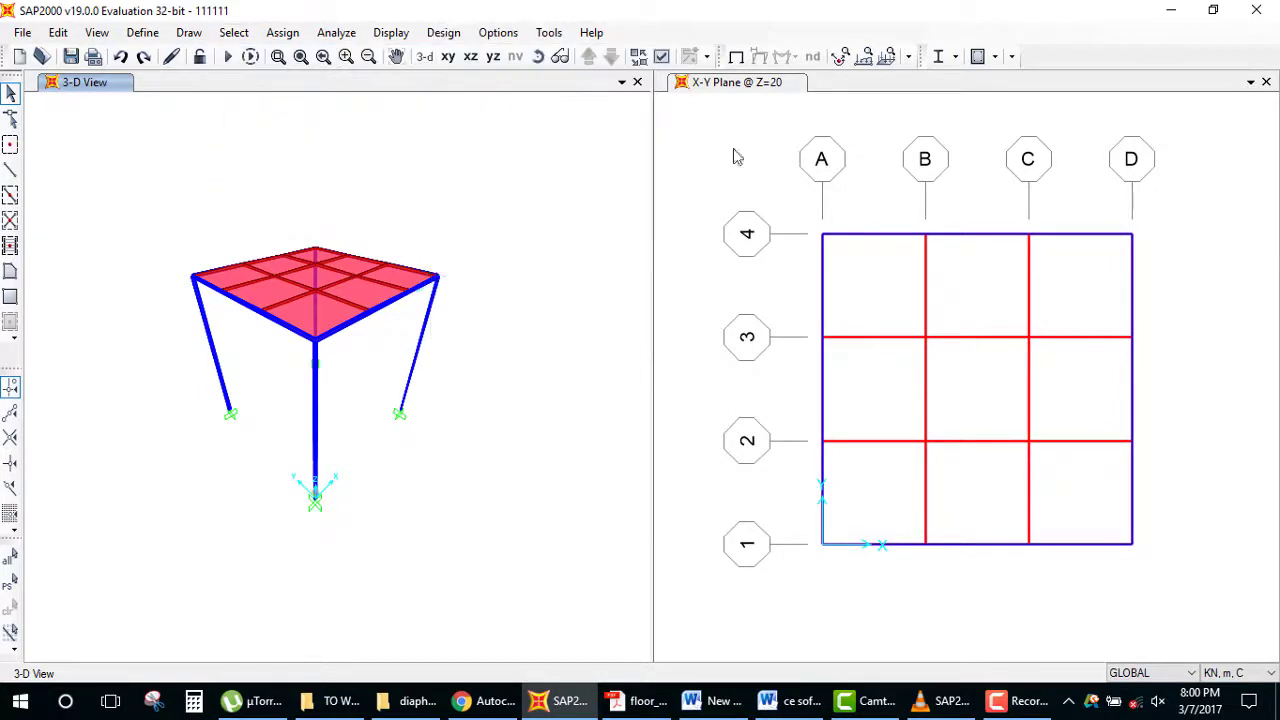
click(796, 205)
click(837, 283)
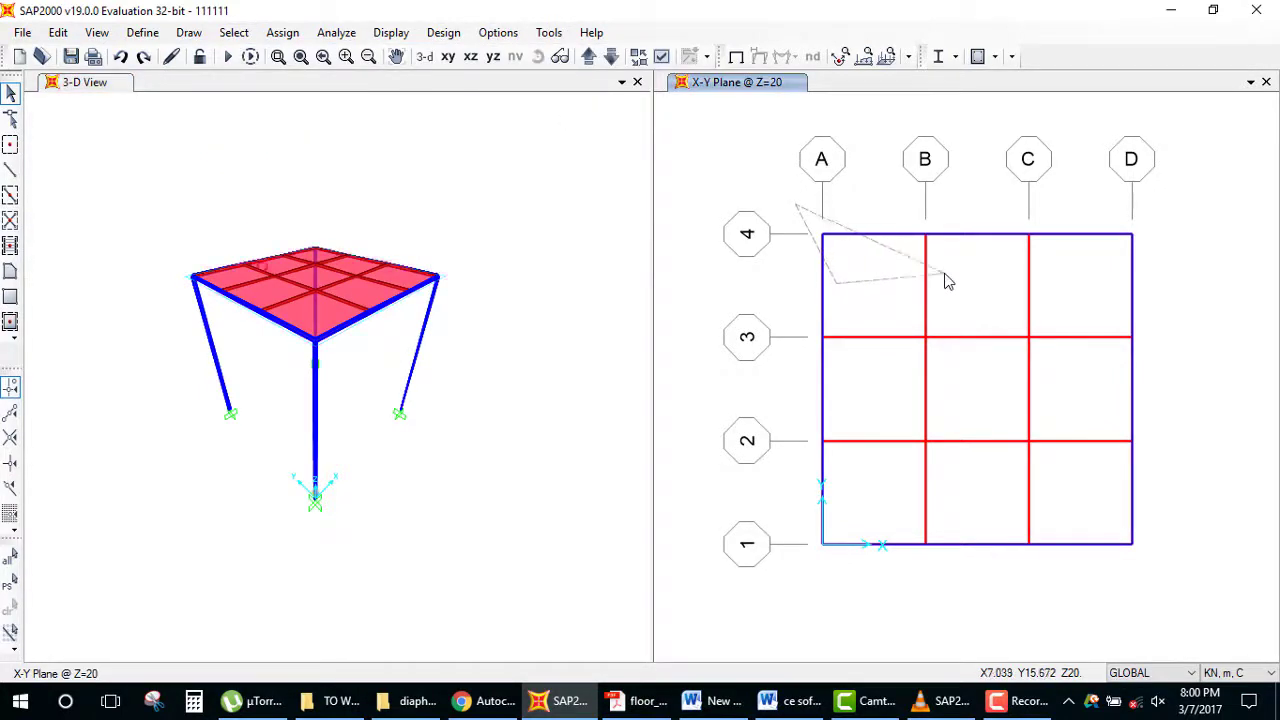
click(946, 273)
key(Return)
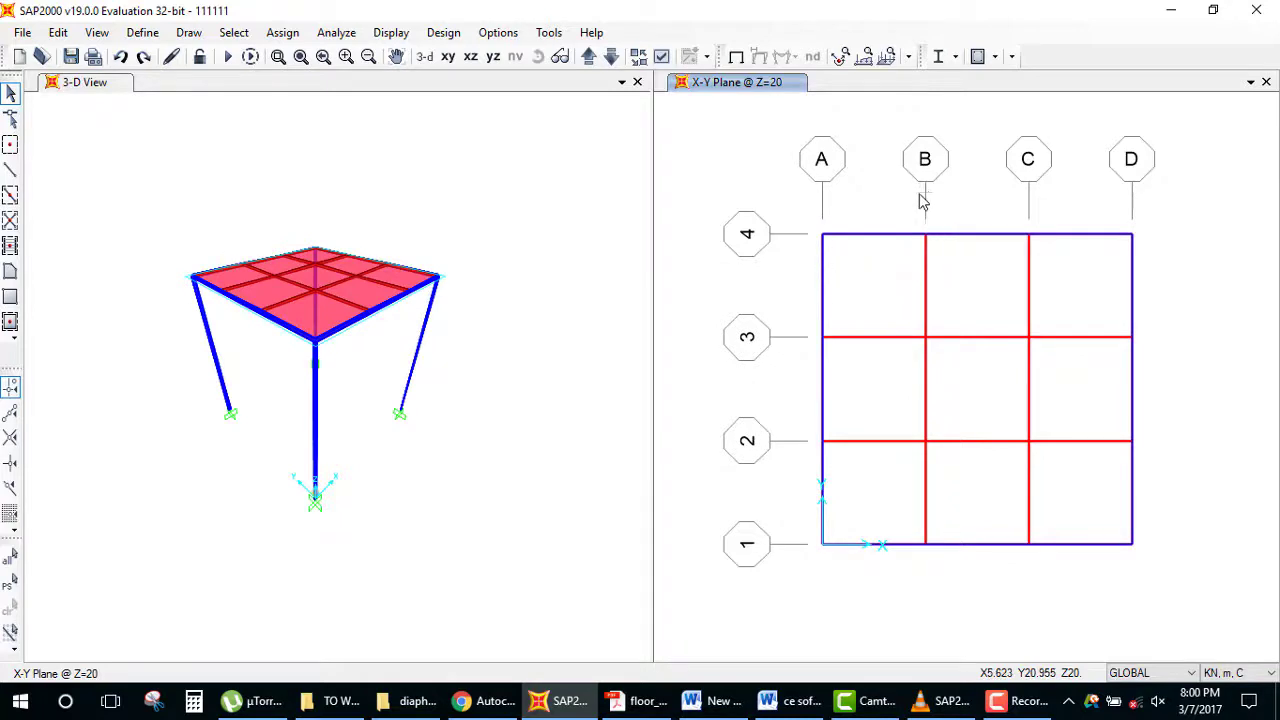
click(922, 200)
double_click(884, 212)
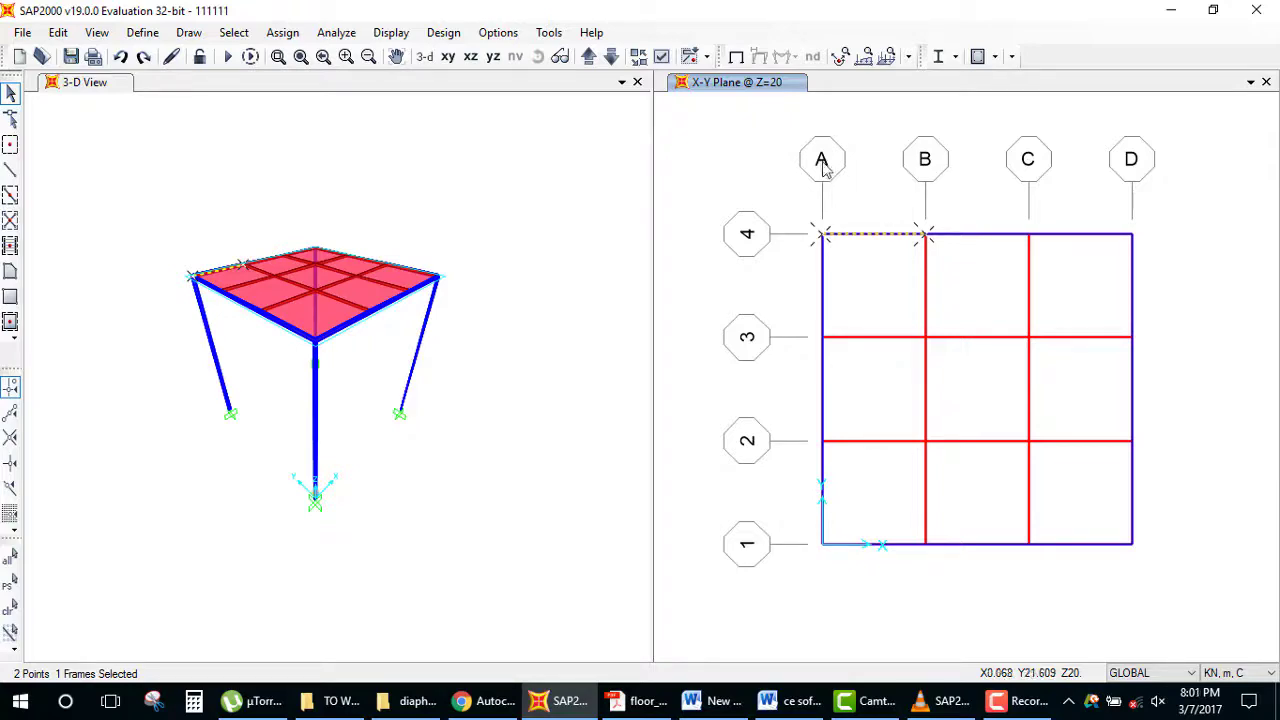
Step: Clear the selection and look over the joint assignment choices
click(517, 206)
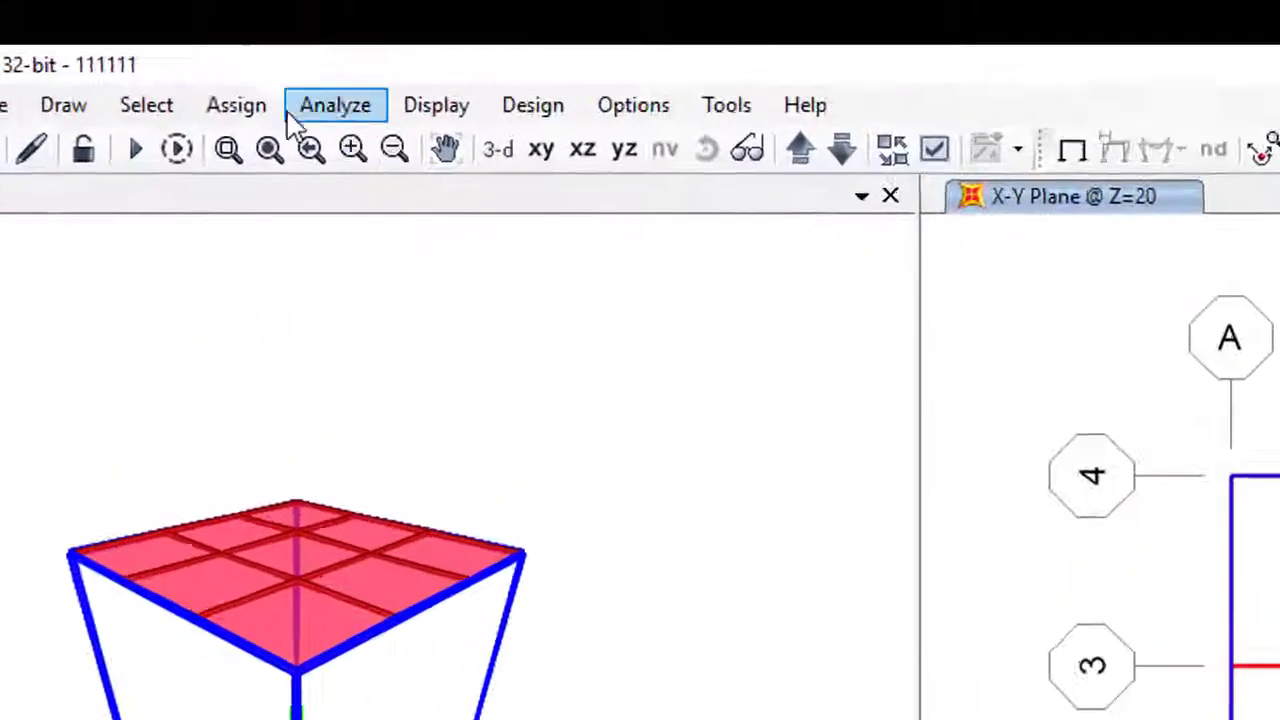
click(232, 140)
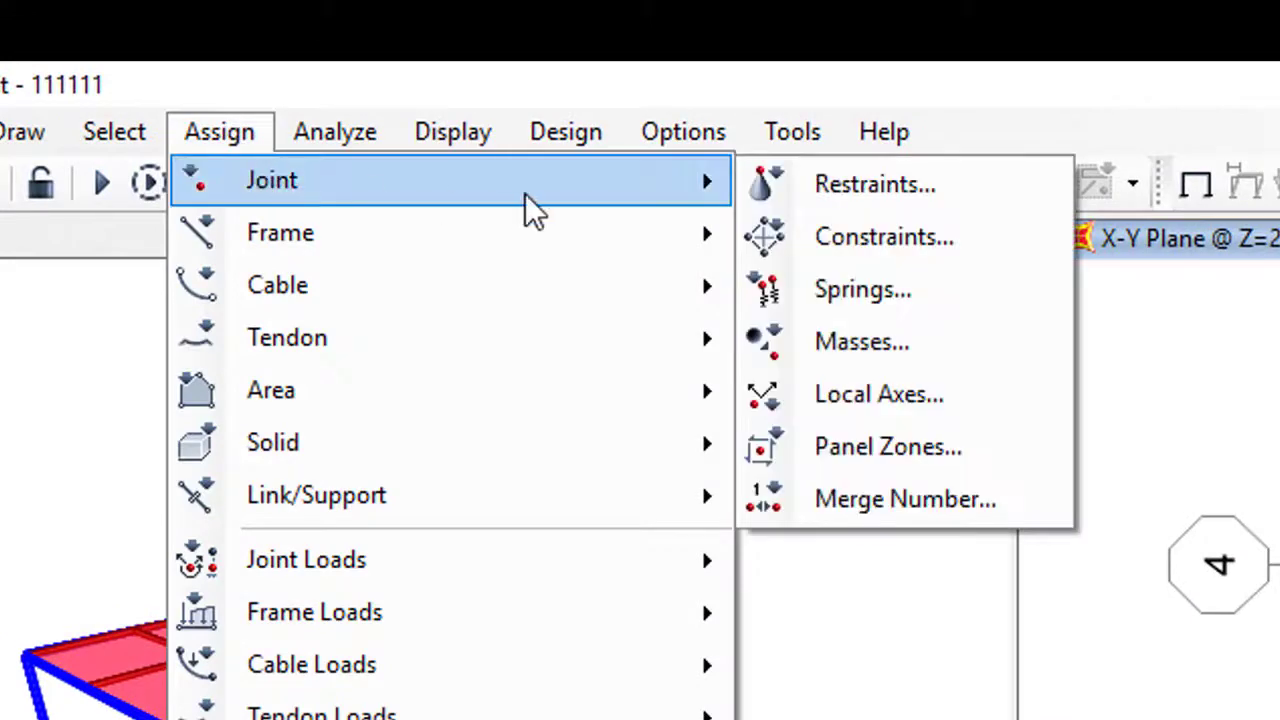
click(220, 133)
click(95, 135)
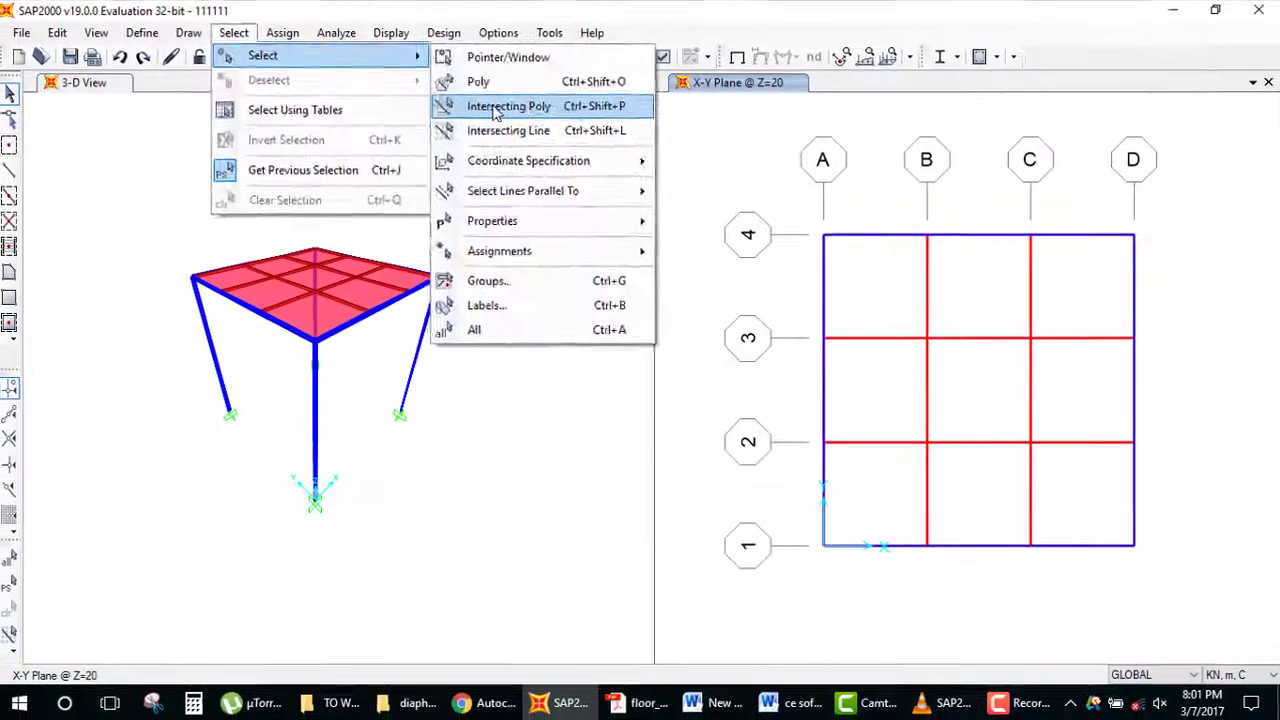
Step: Select beam A–B on grid line 4 with an intersecting polygon, then clear it
click(678, 300)
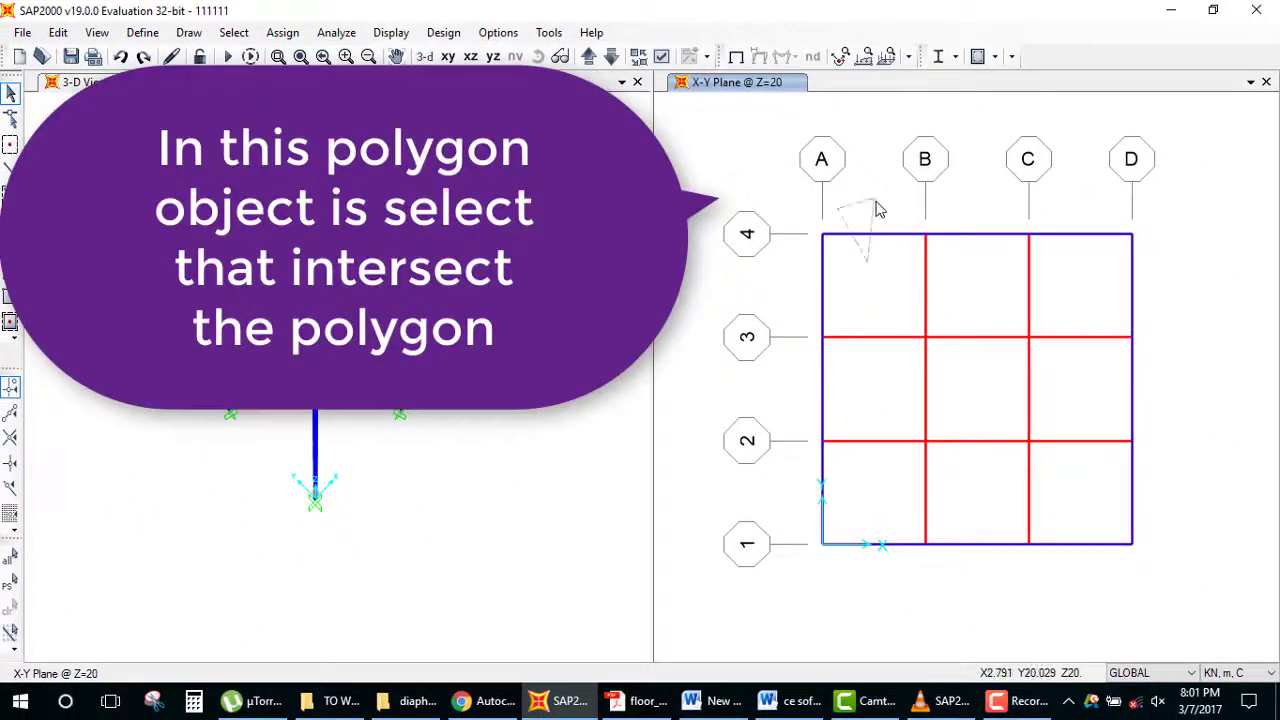
drag(897, 254, 838, 318)
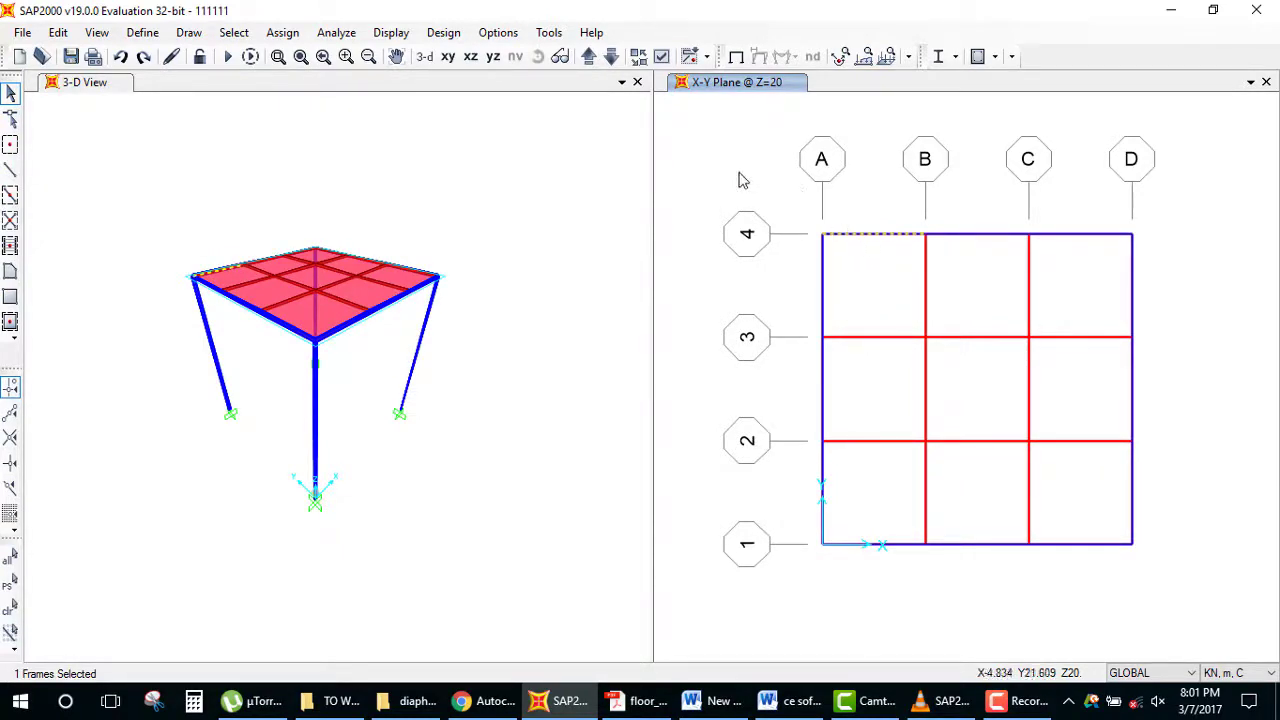
key(Delete)
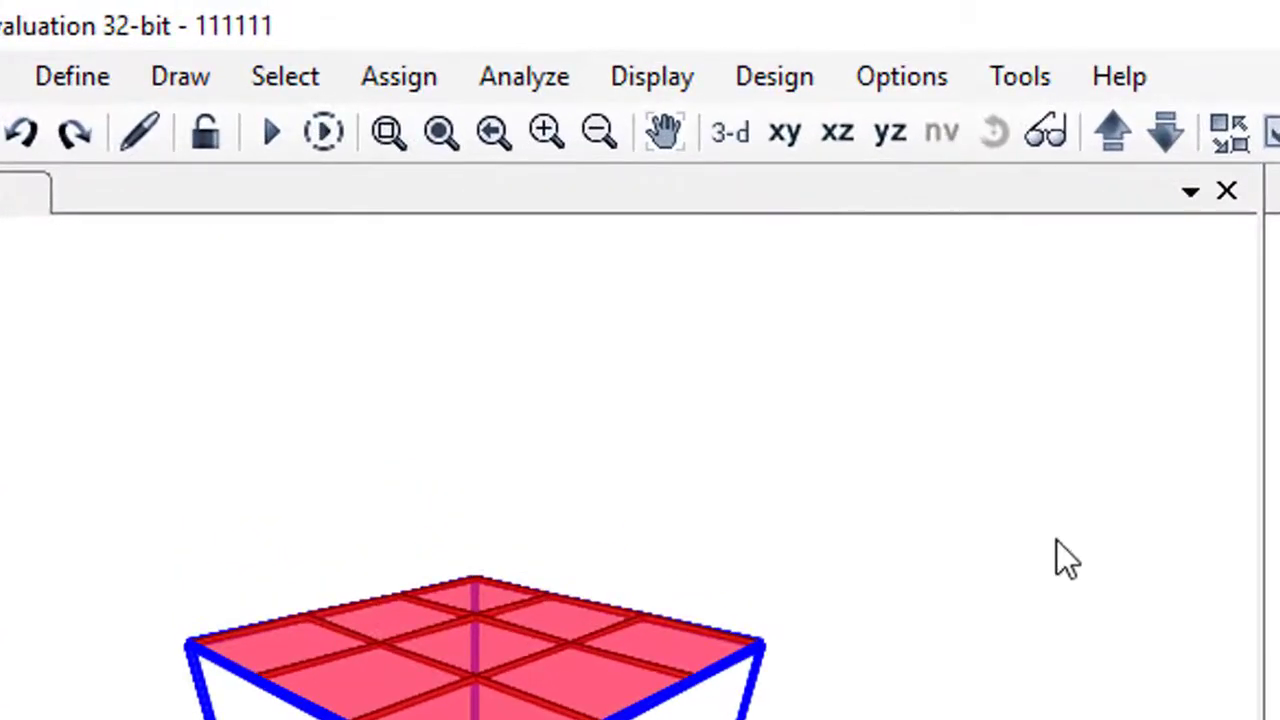
Step: Select the three panels and beams crossed by a line between grids A and B, then clear
click(303, 77)
mouse_move(353, 130)
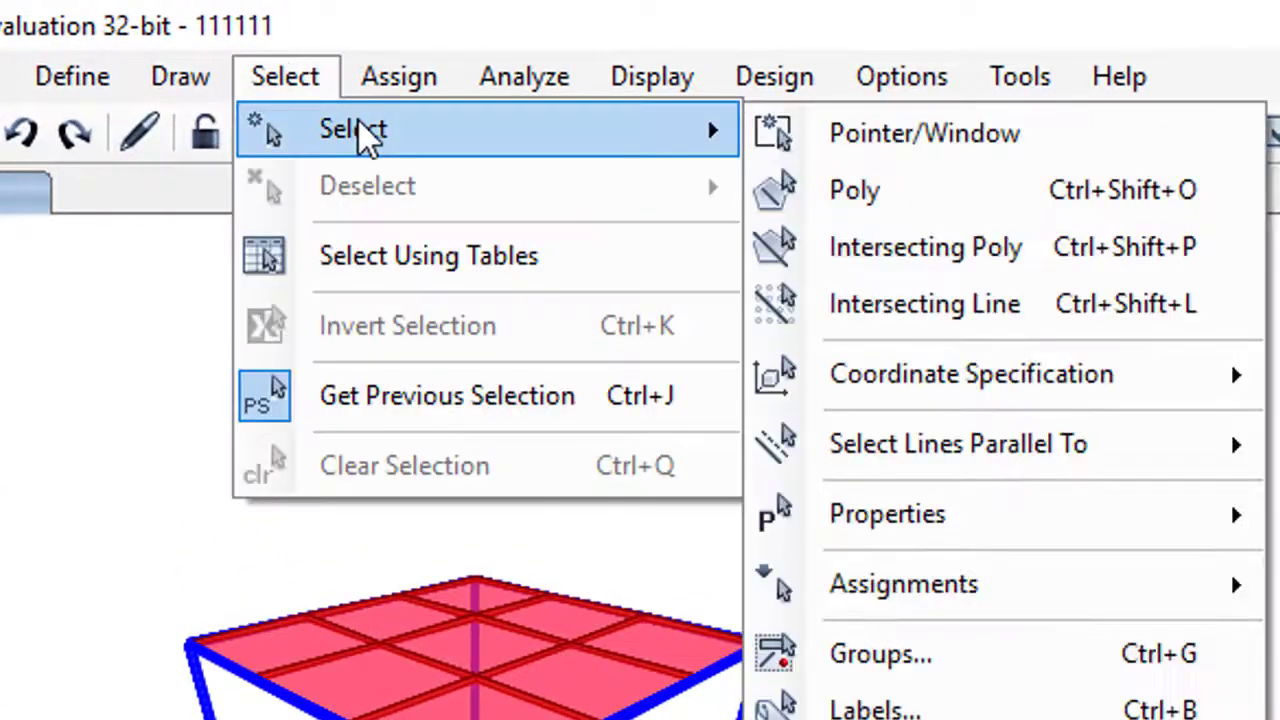
click(902, 304)
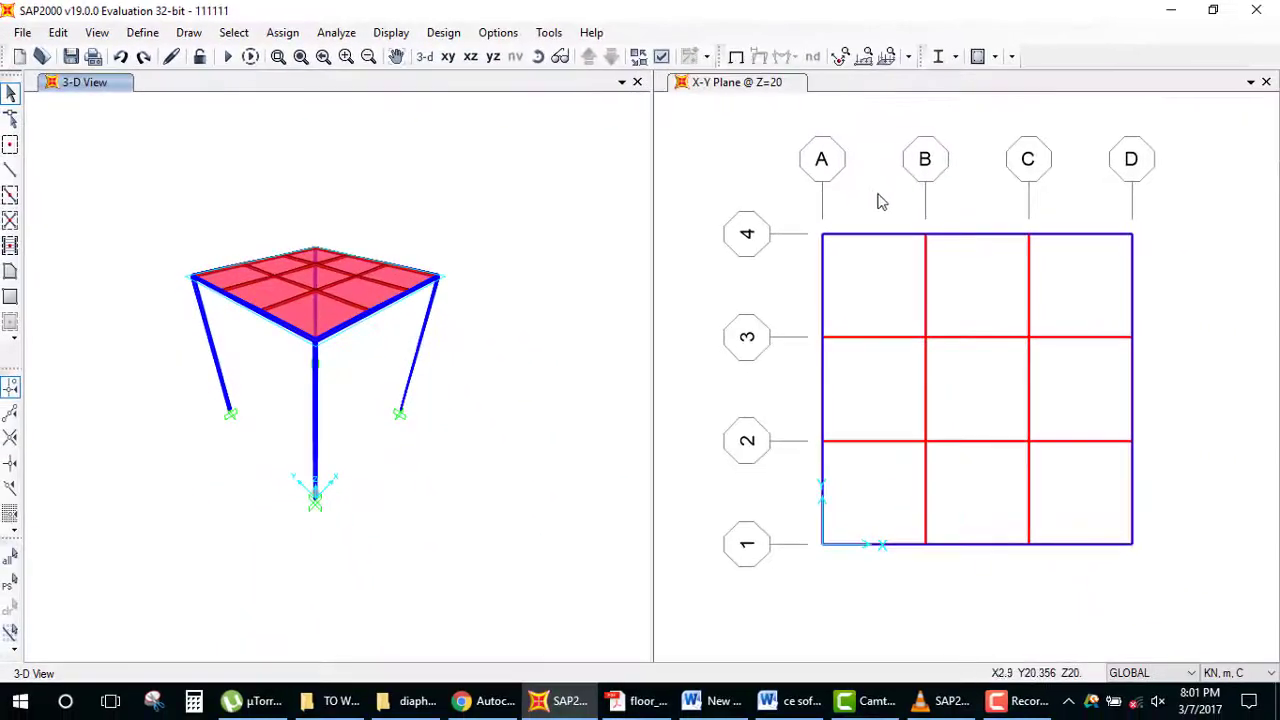
click(880, 202)
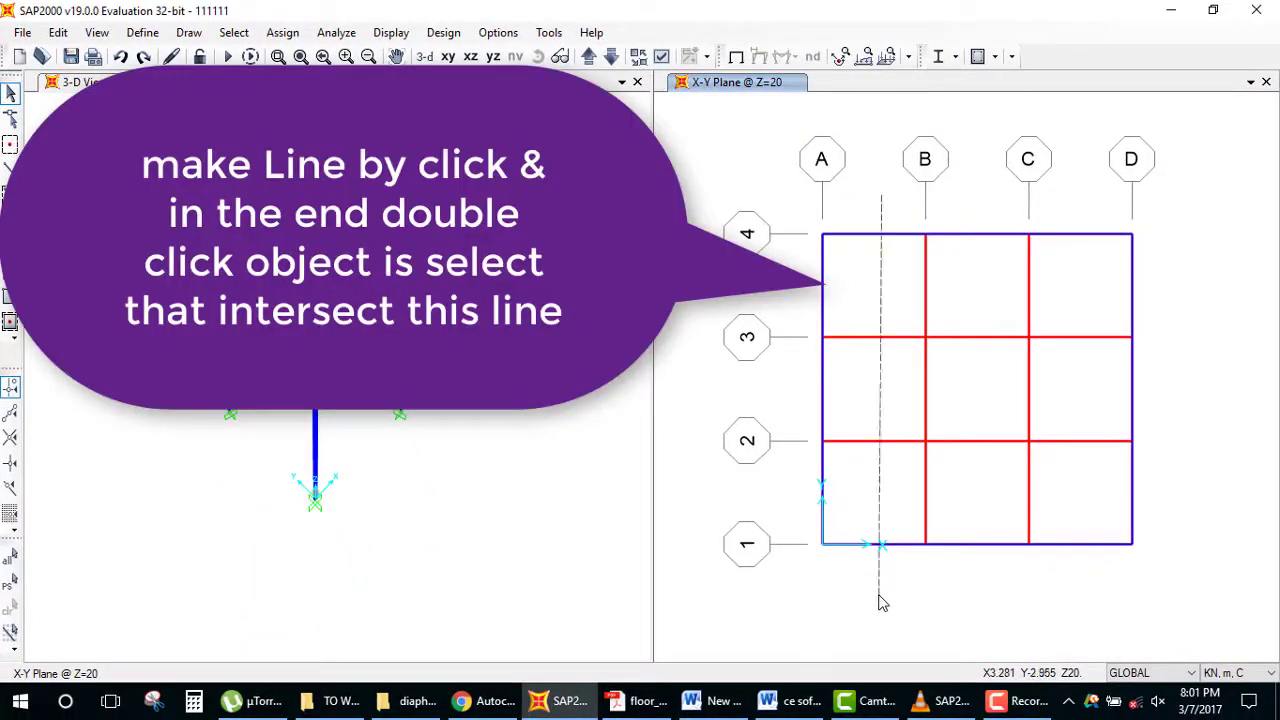
double_click(881, 603)
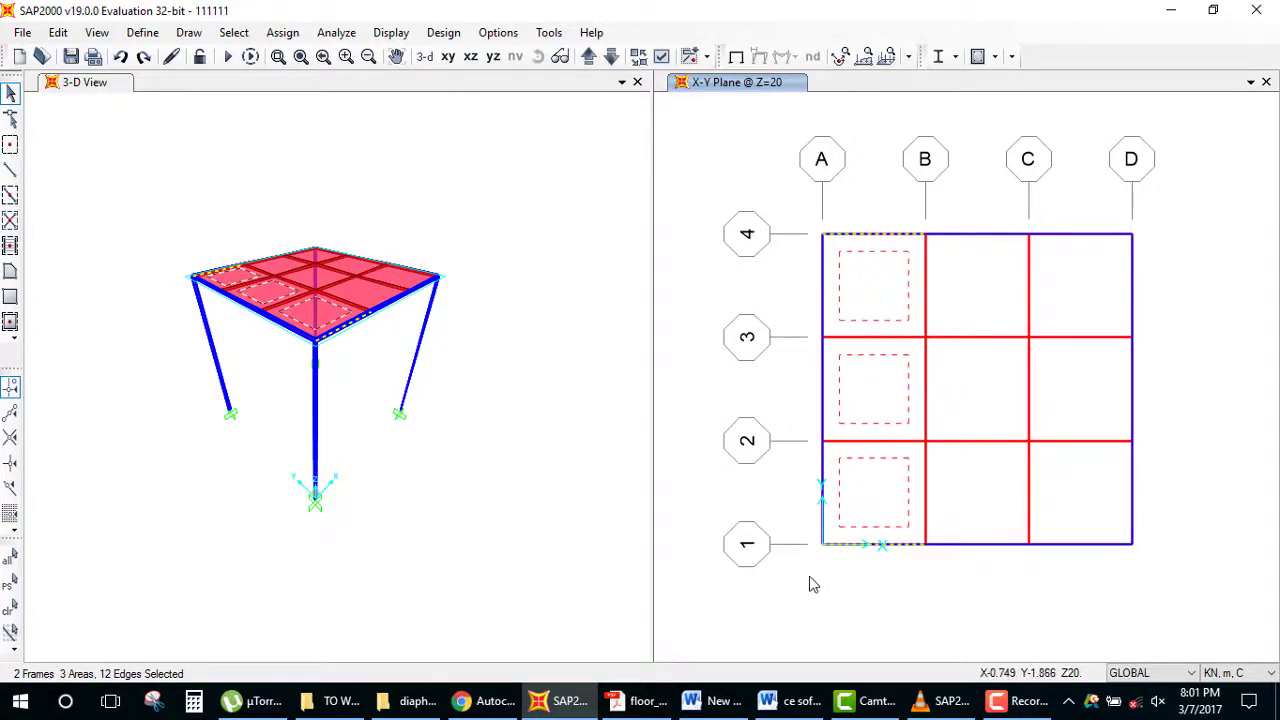
key(ctrl+q)
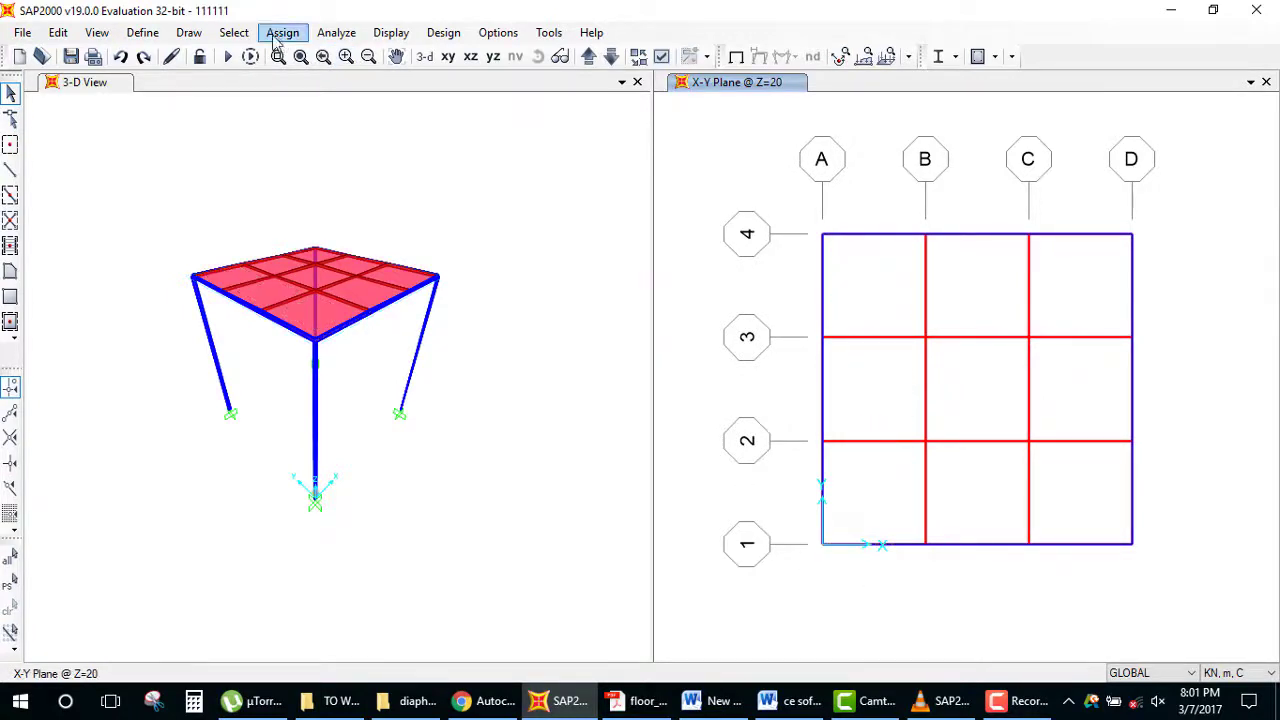
Step: Select objects with X between 0 and 5 m, then change the upper X limit to 6
click(233, 33)
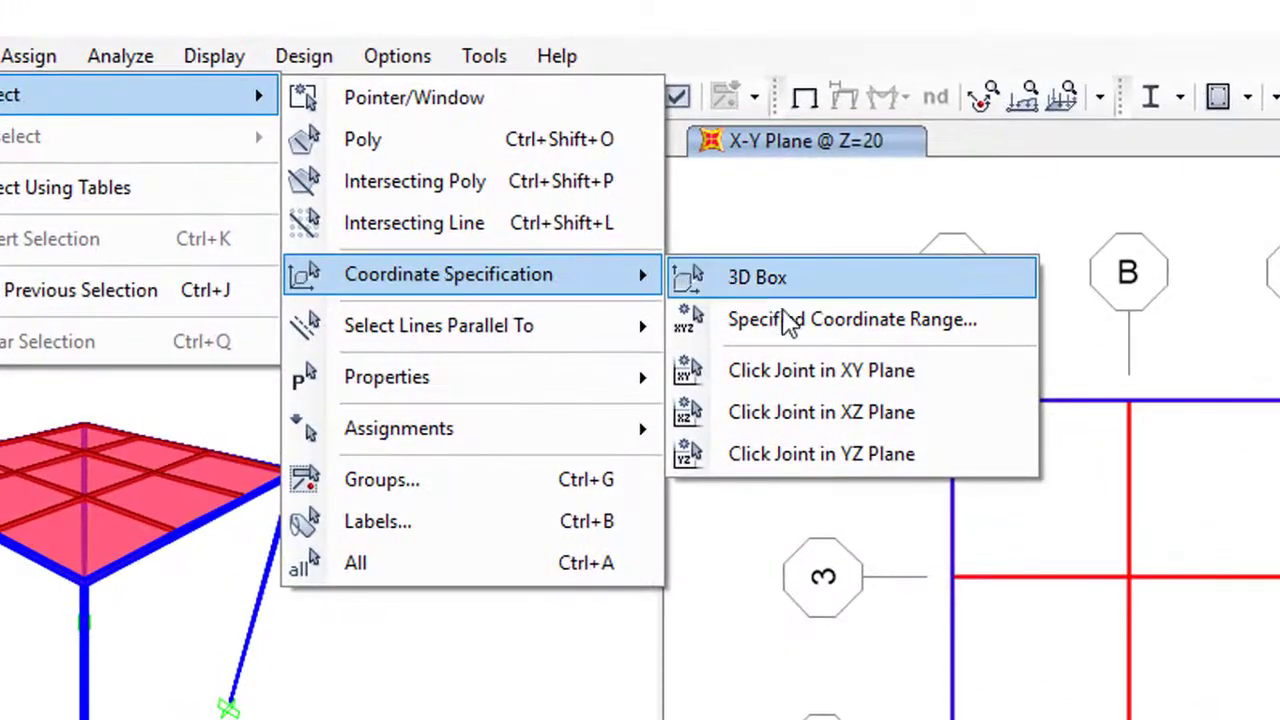
mouse_move(448, 274)
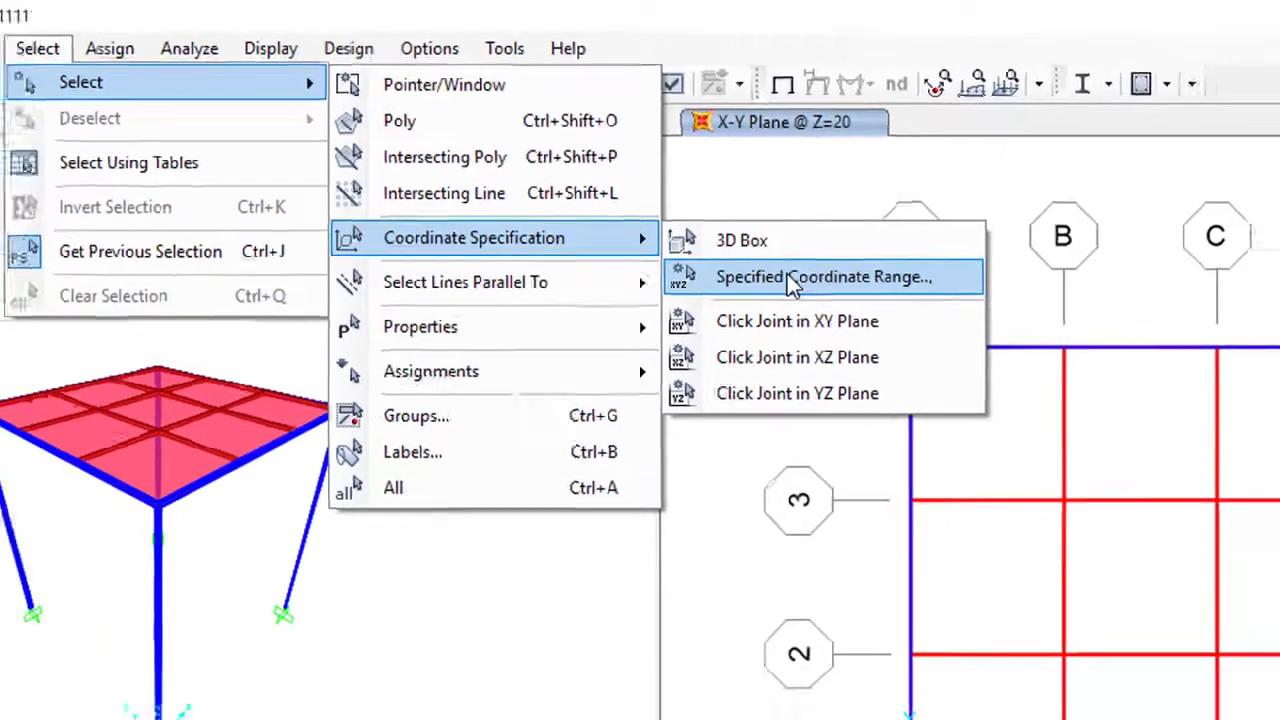
click(818, 330)
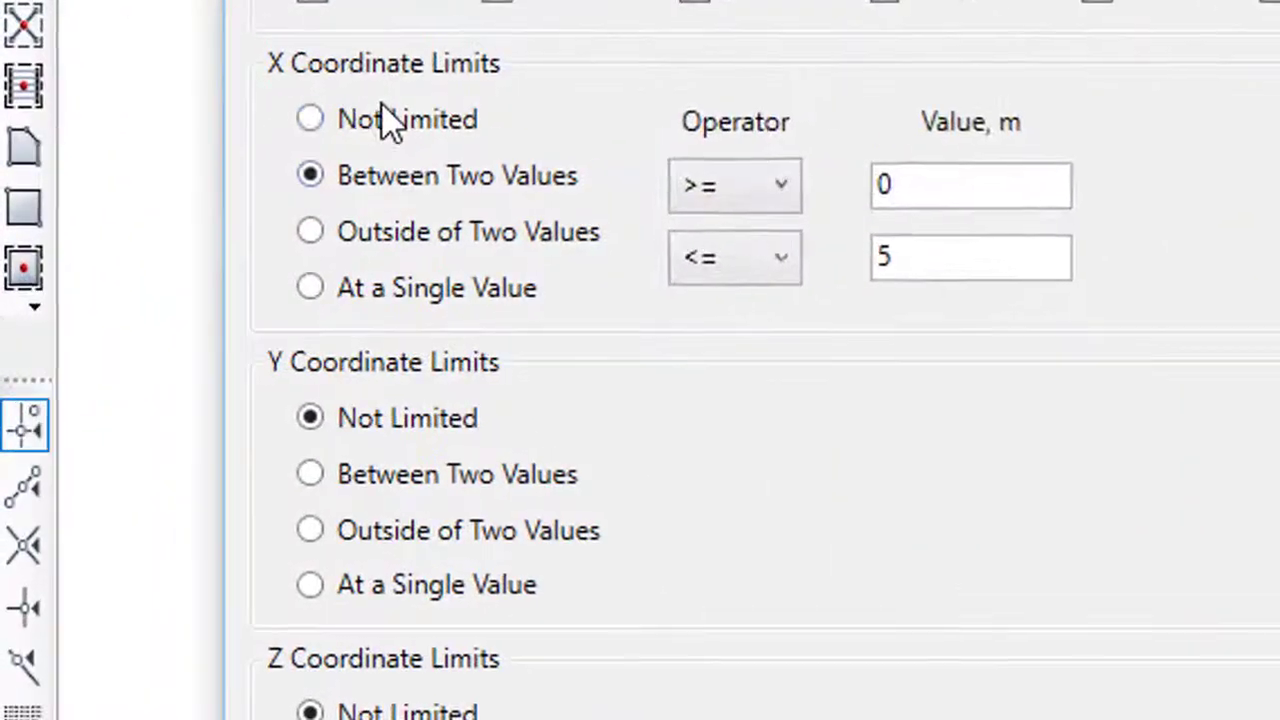
click(235, 240)
click(440, 178)
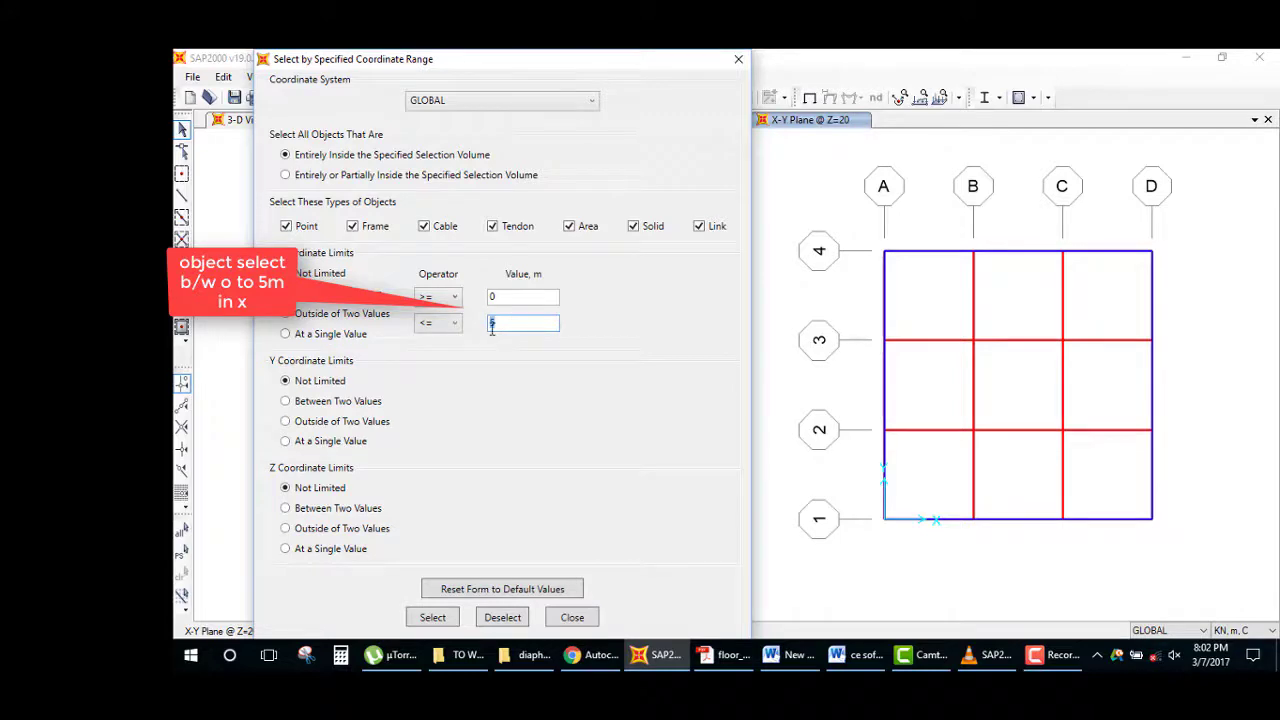
click(450, 617)
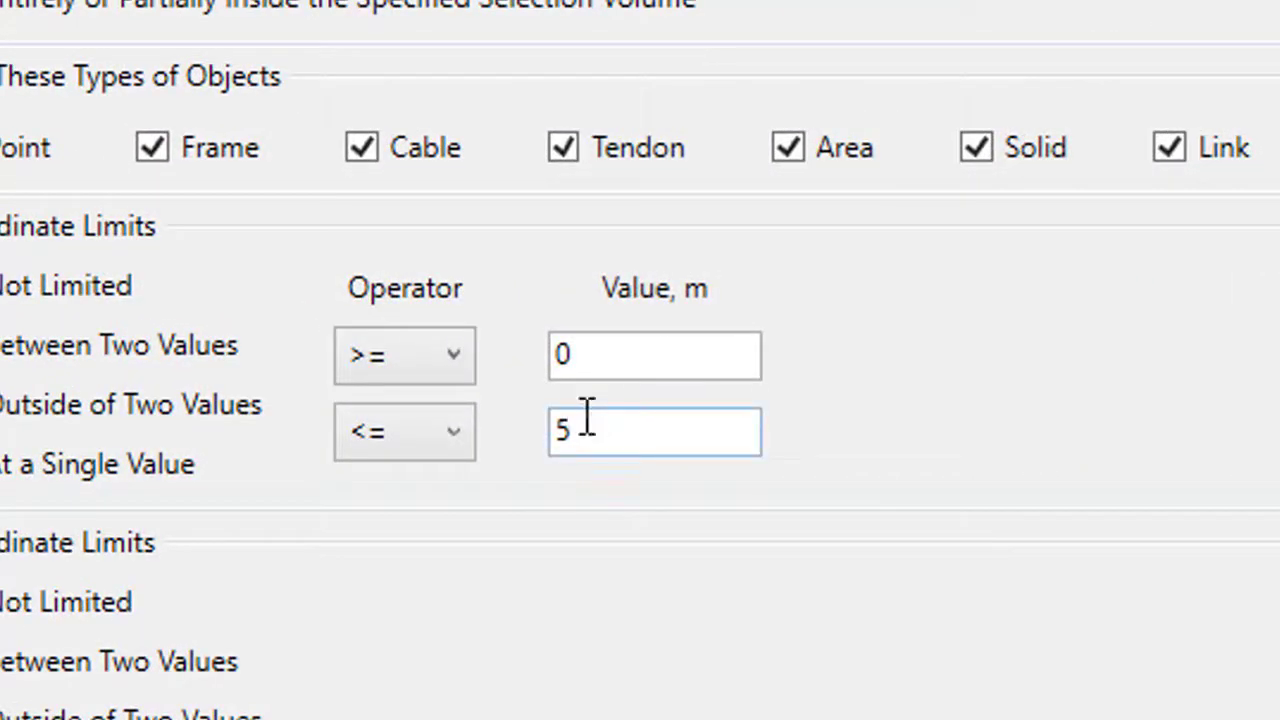
drag(587, 417, 545, 441)
text(6)
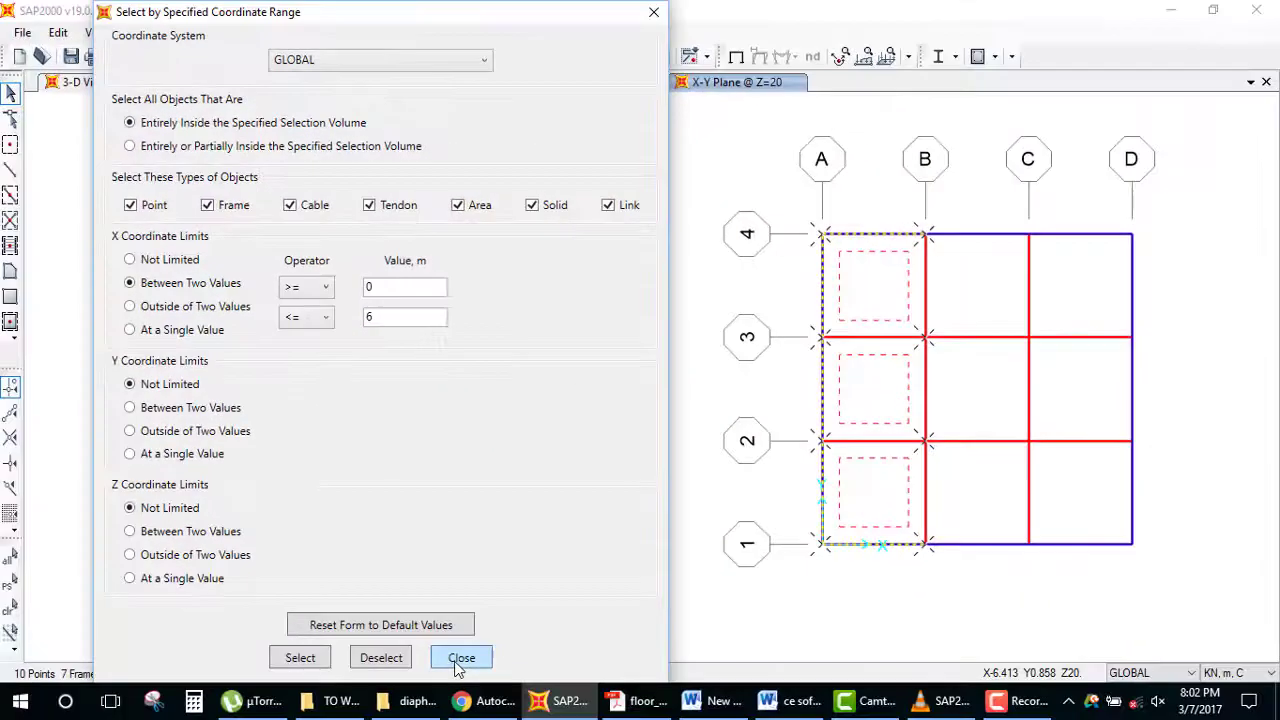
click(461, 658)
click(586, 486)
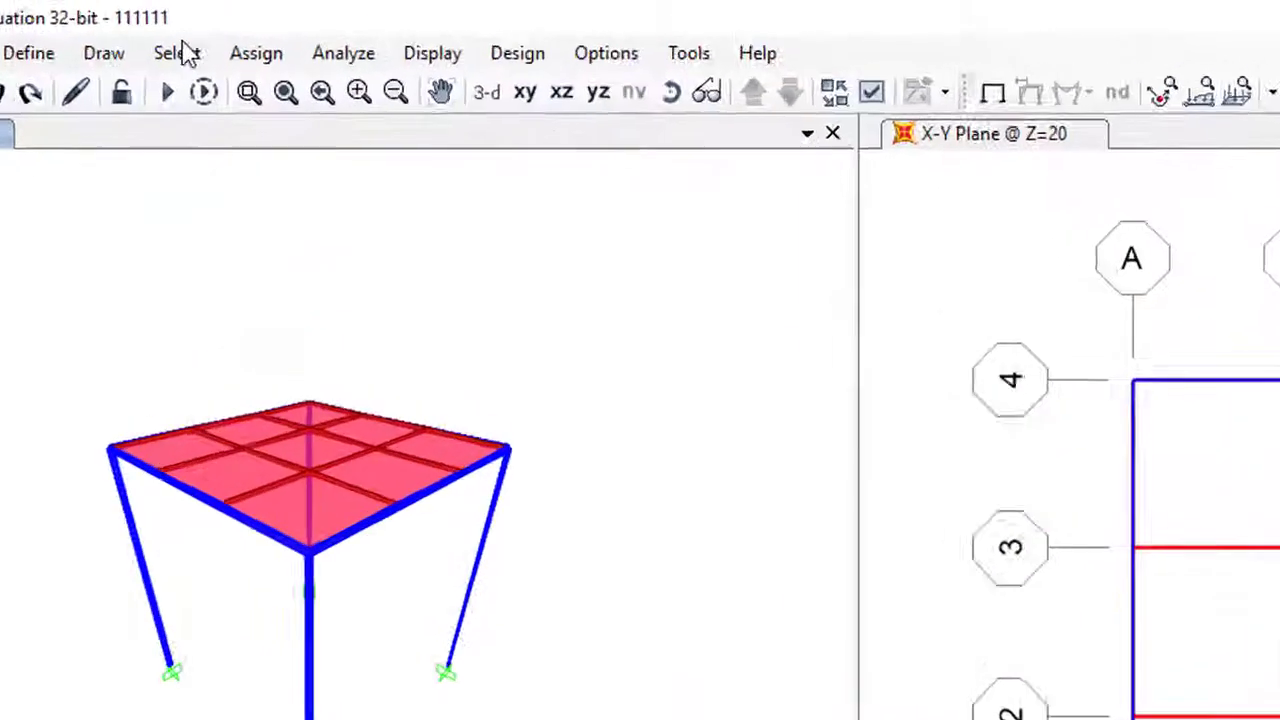
Step: Select the seven frames parallel to the beam clicked on grid line 4
click(232, 32)
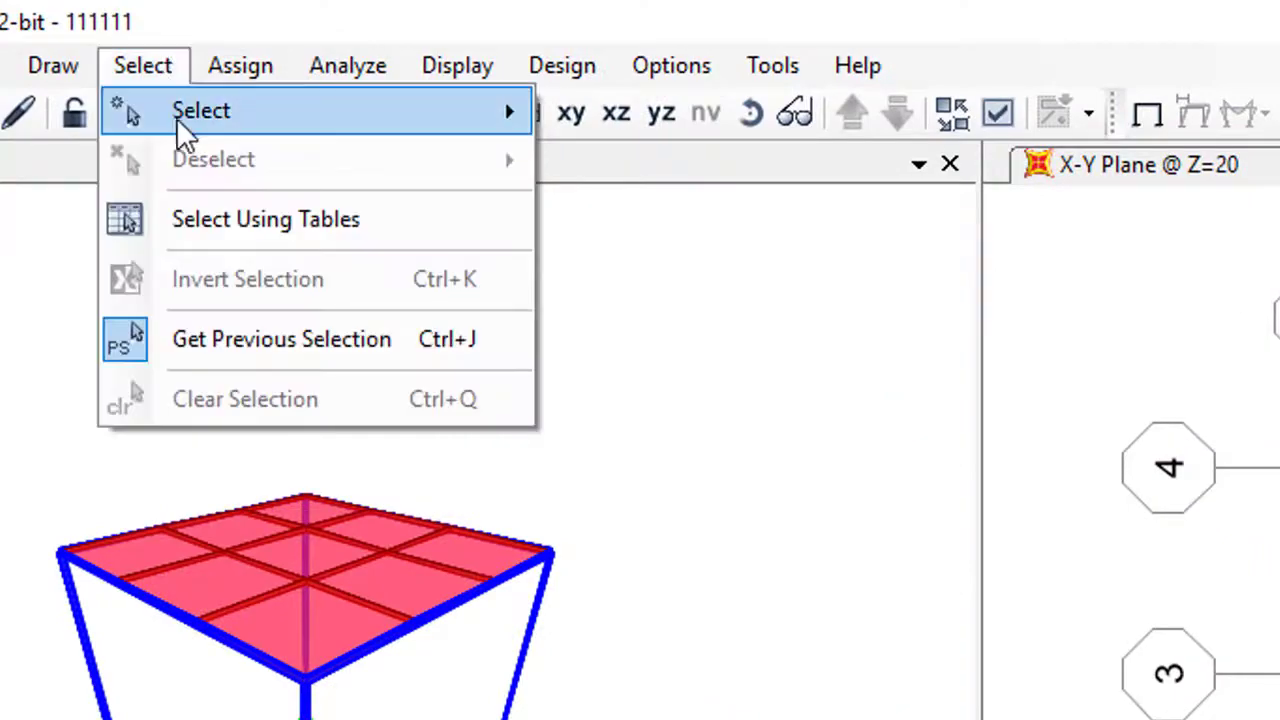
mouse_move(575, 241)
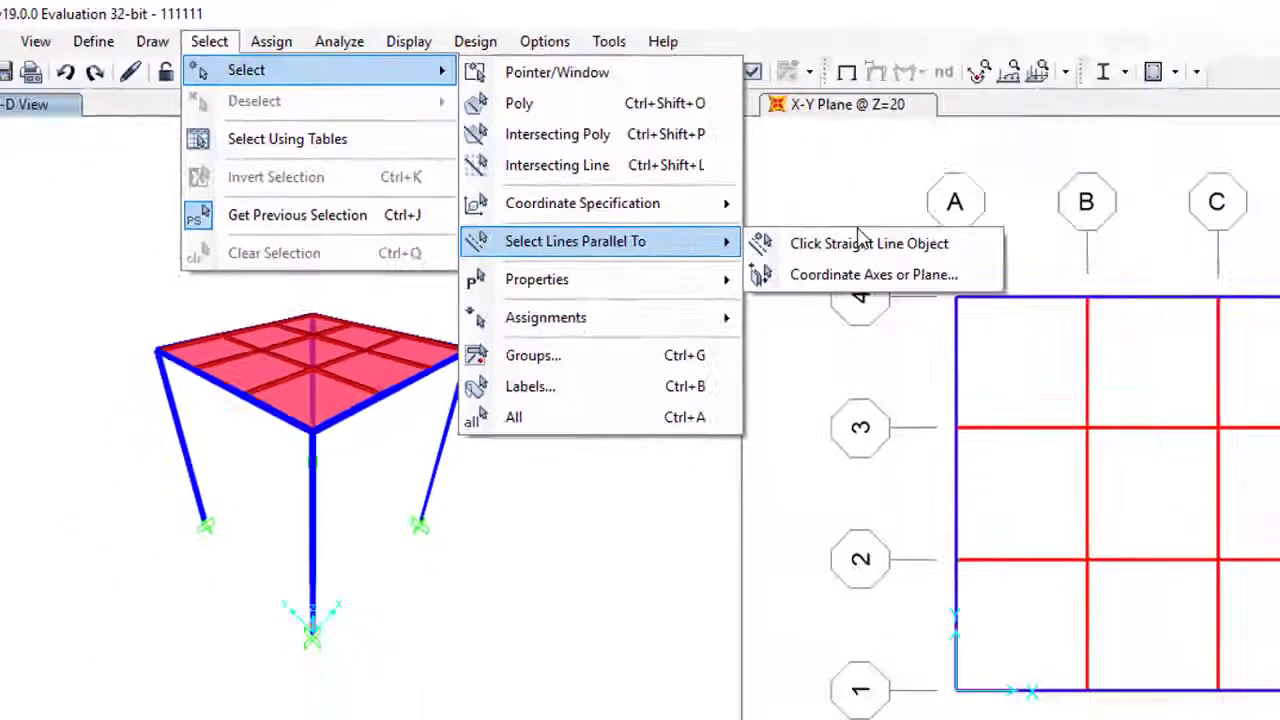
click(765, 192)
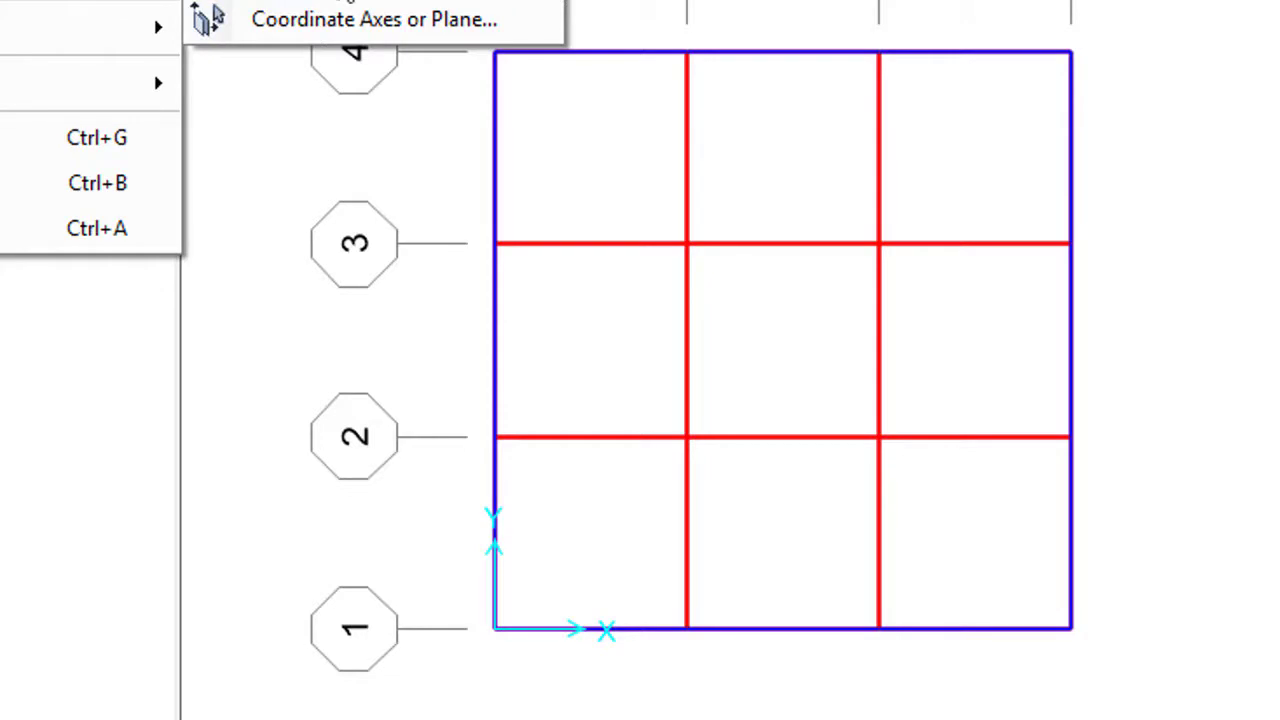
click(512, 36)
click(616, 53)
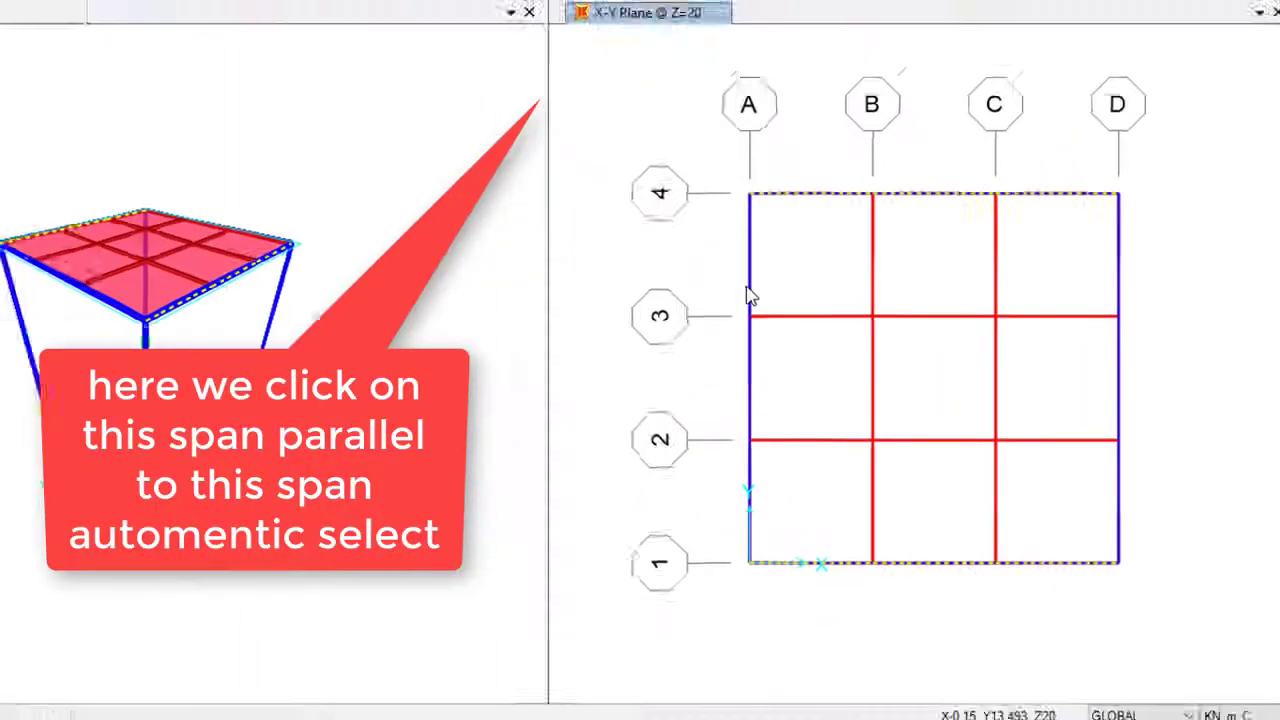
click(750, 296)
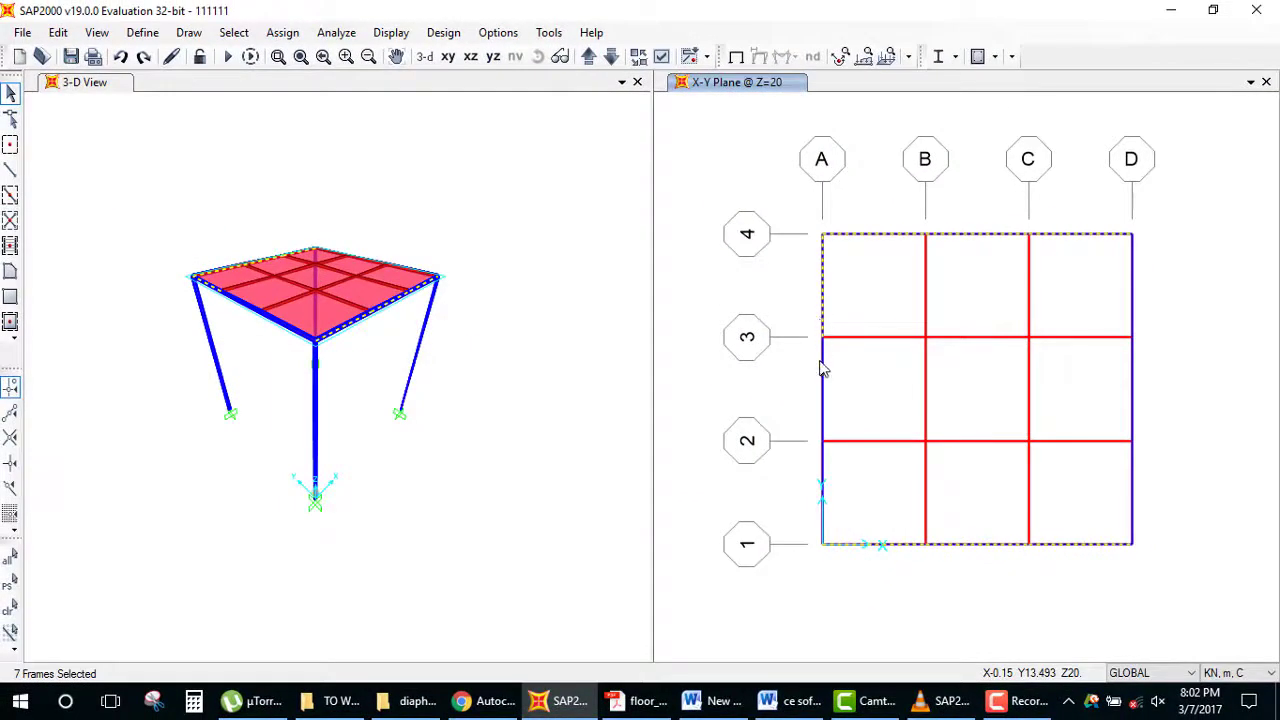
click(569, 223)
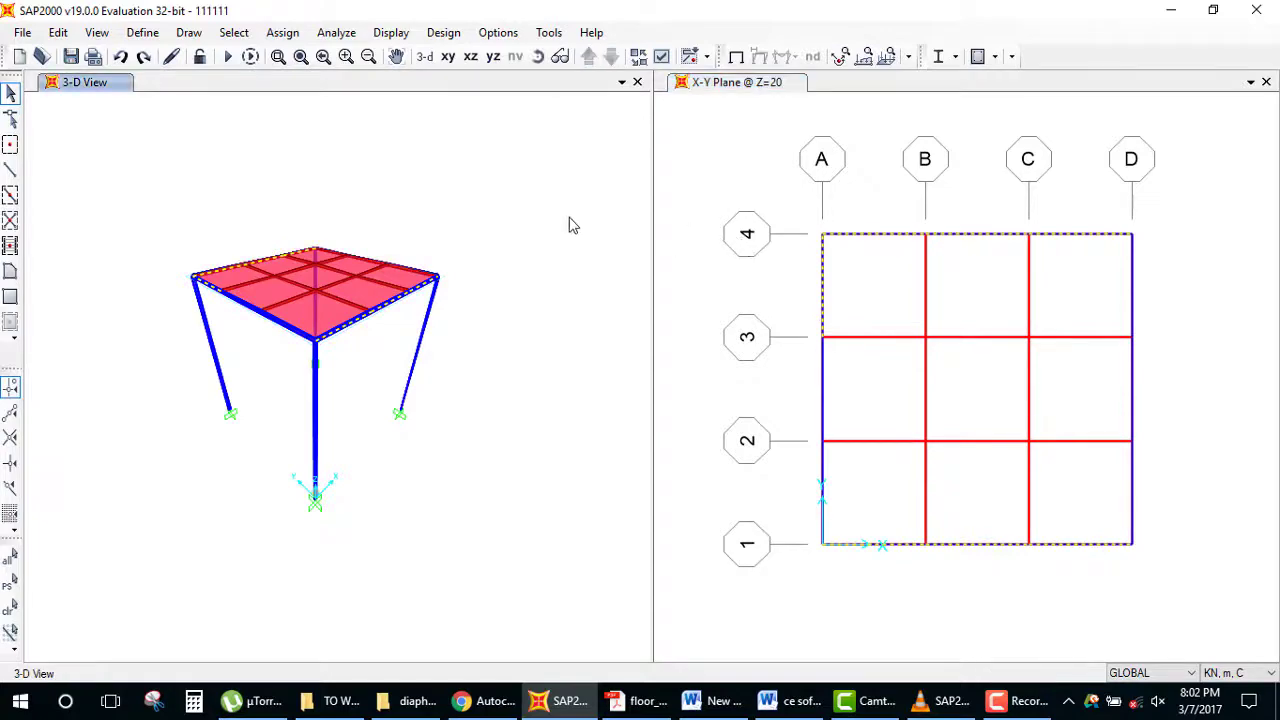
click(234, 32)
mouse_move(120, 129)
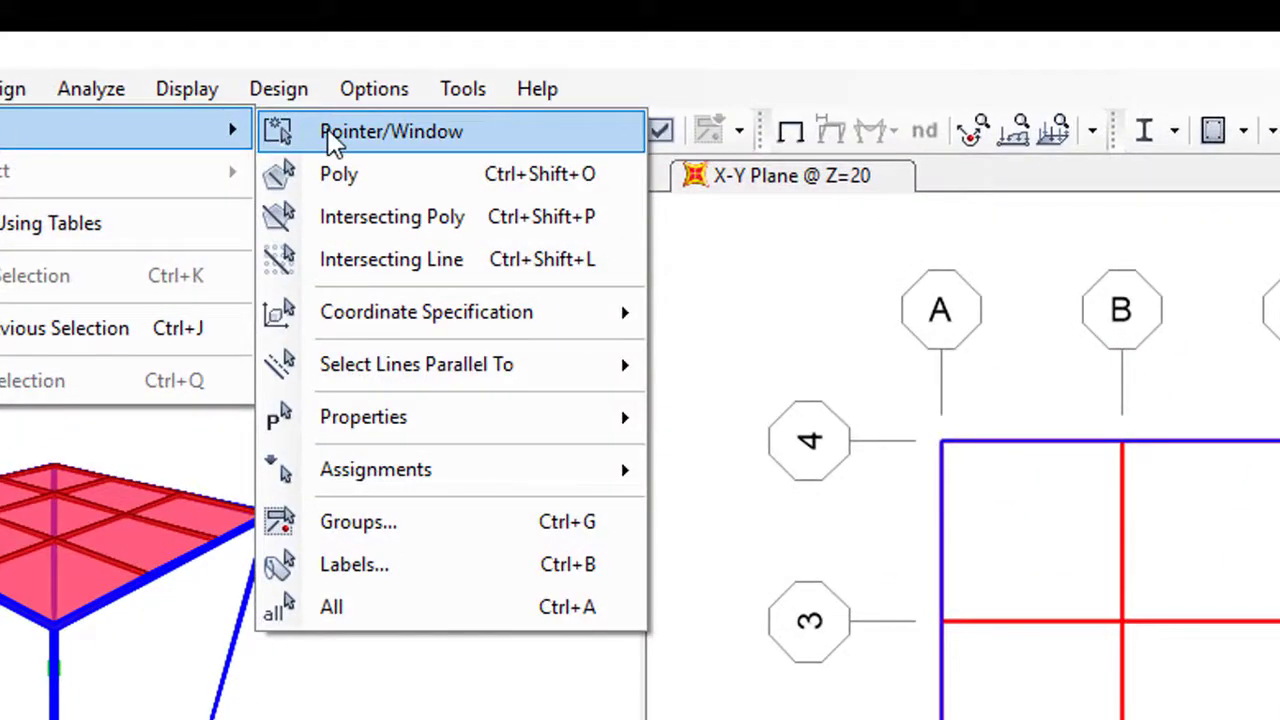
mouse_move(415, 421)
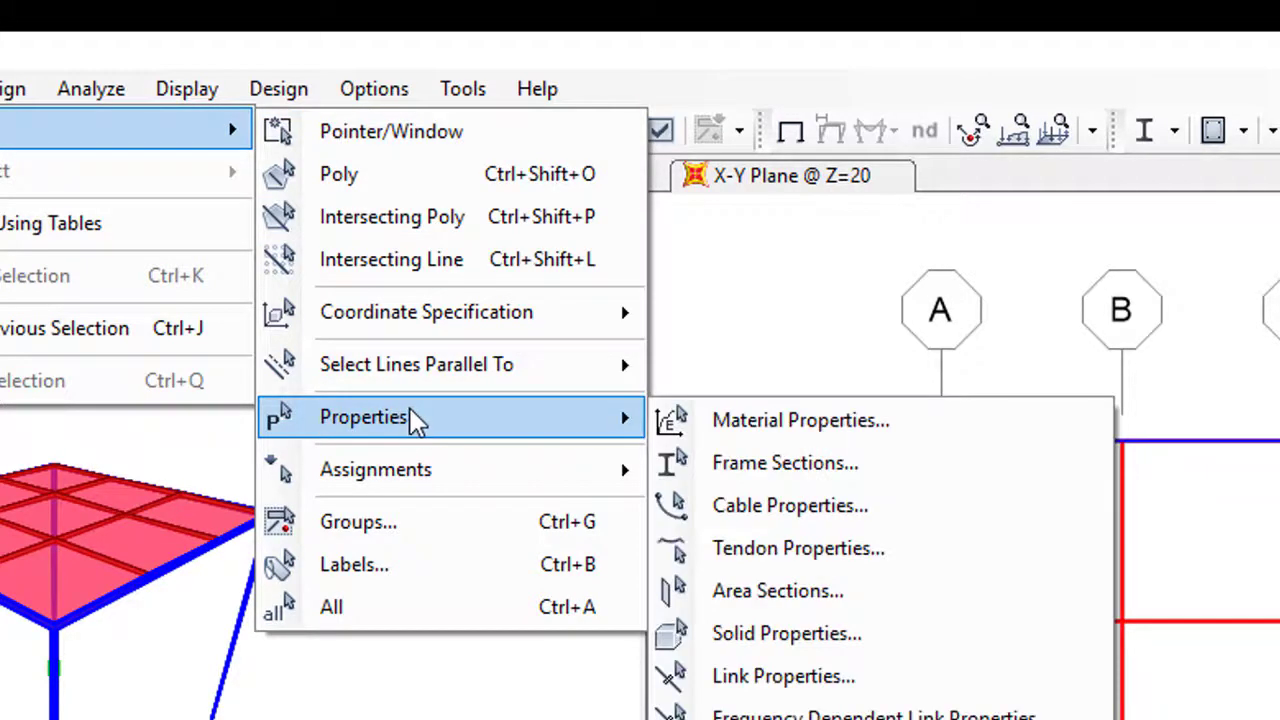
click(700, 420)
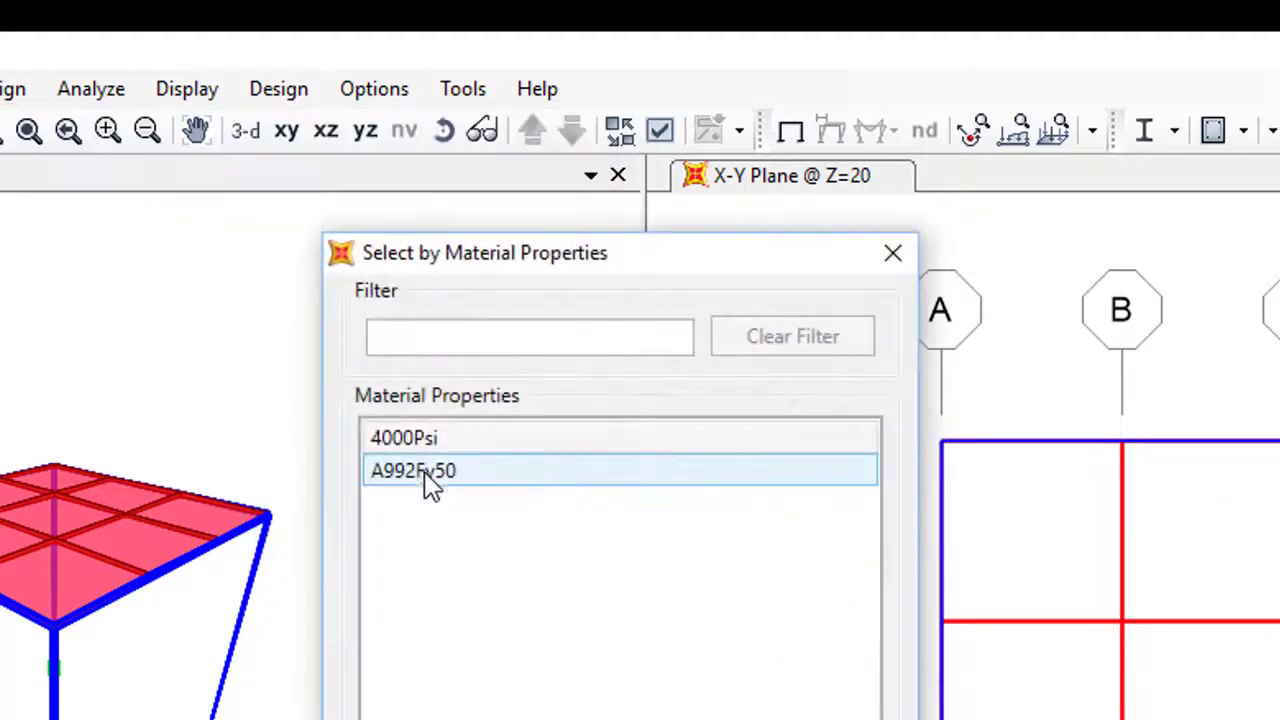
click(418, 474)
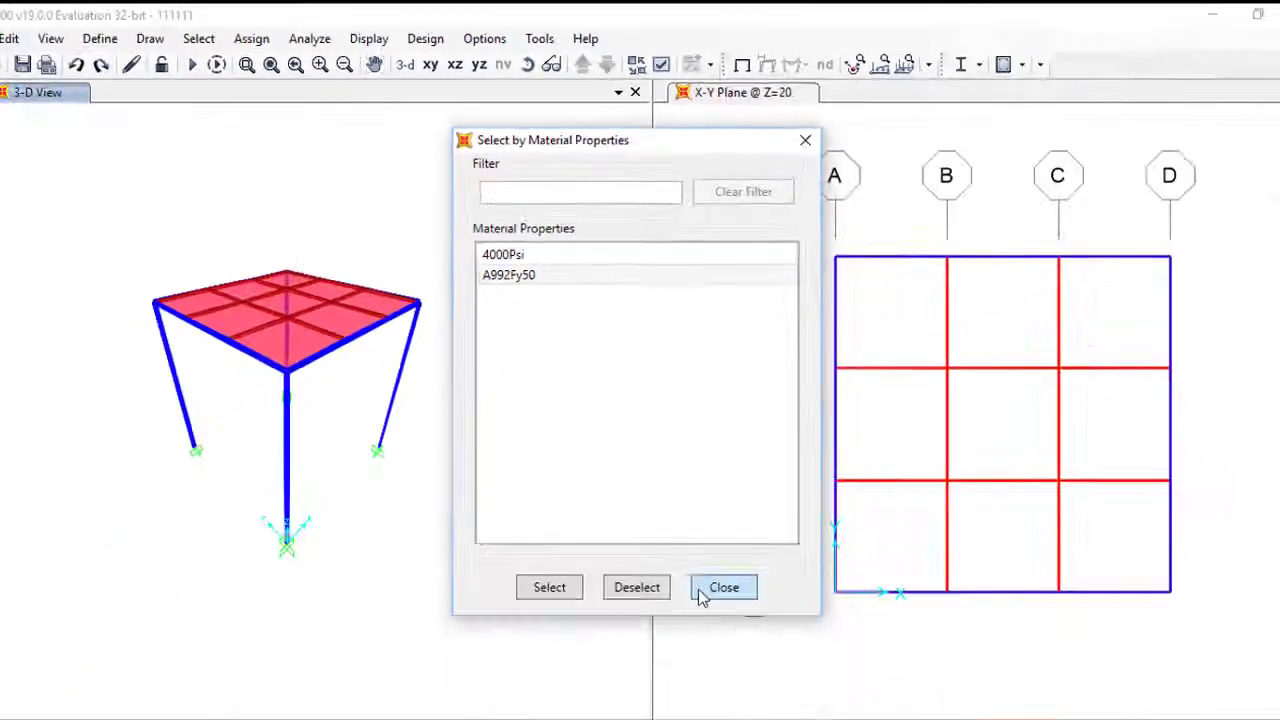
Step: Select the four supported column-base joints through the Joint Supports selection
click(720, 587)
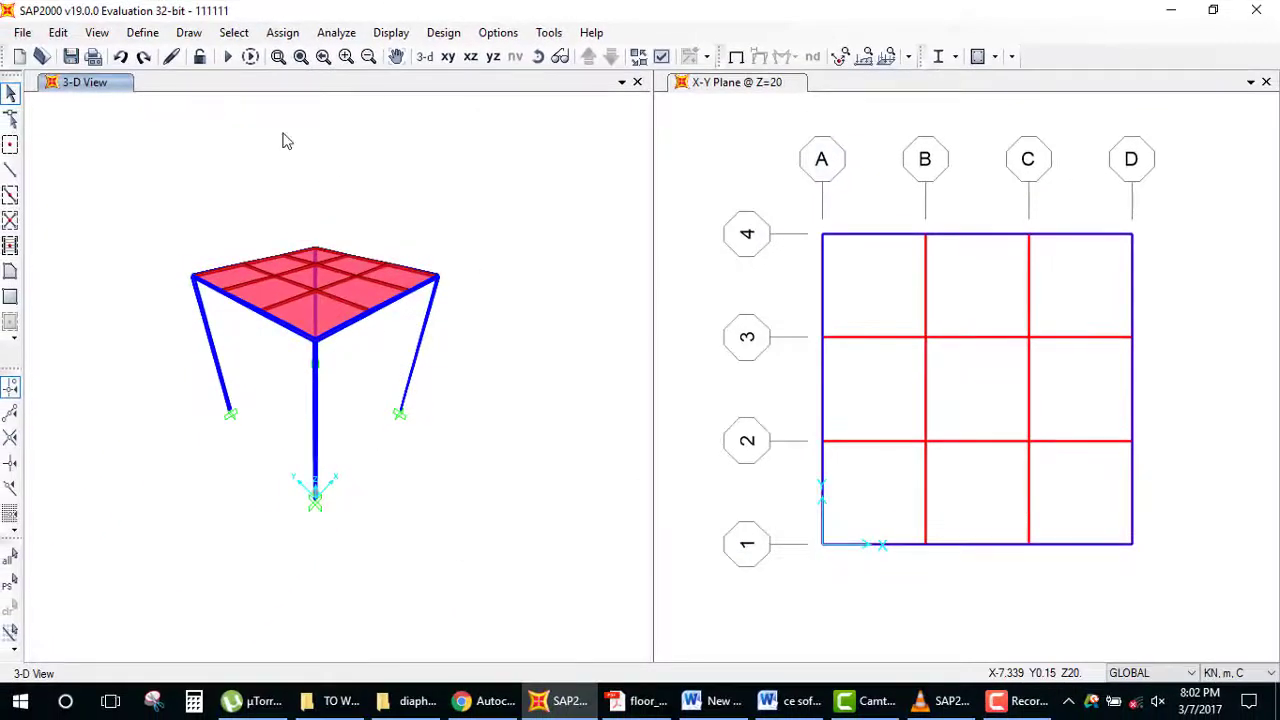
click(233, 32)
mouse_move(60, 97)
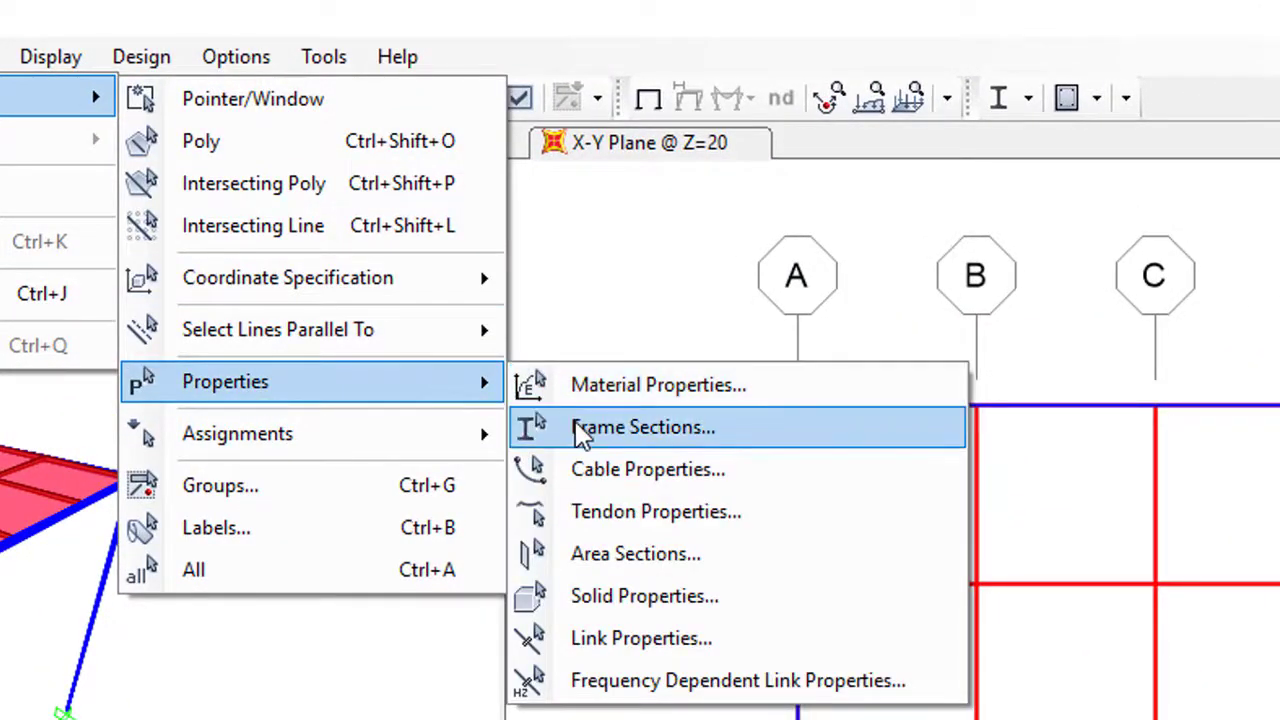
mouse_move(237, 433)
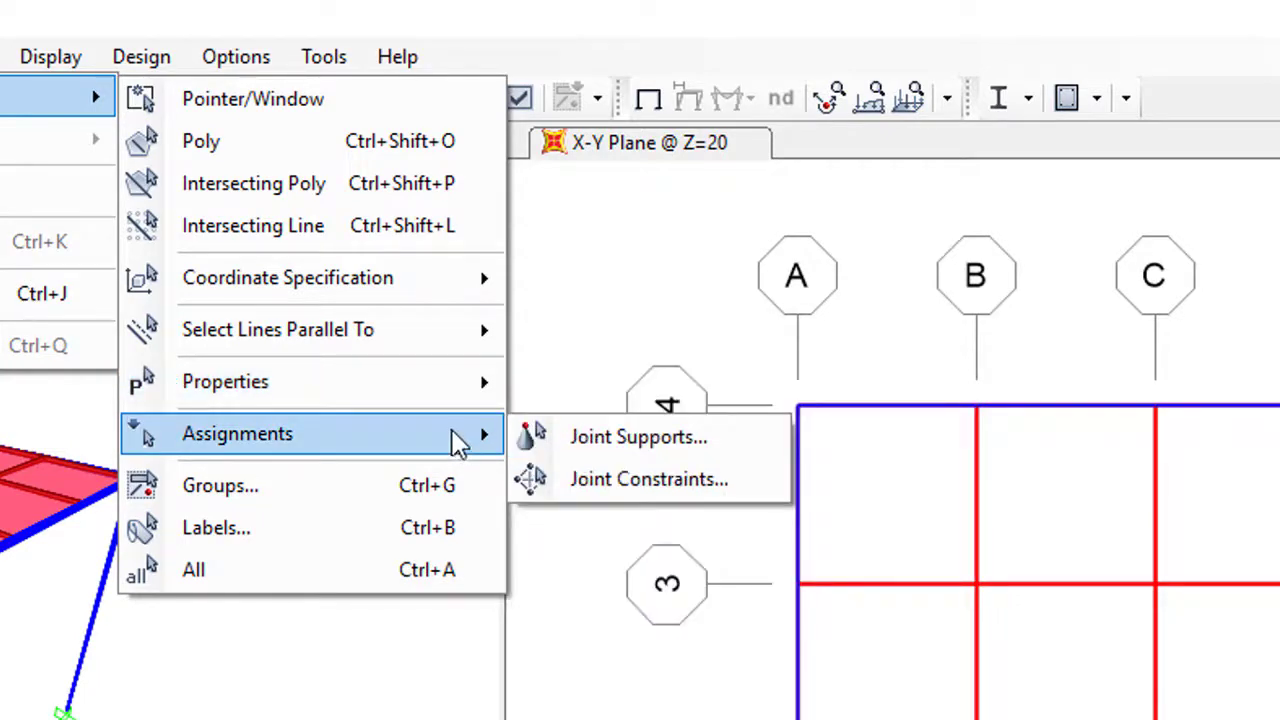
click(590, 437)
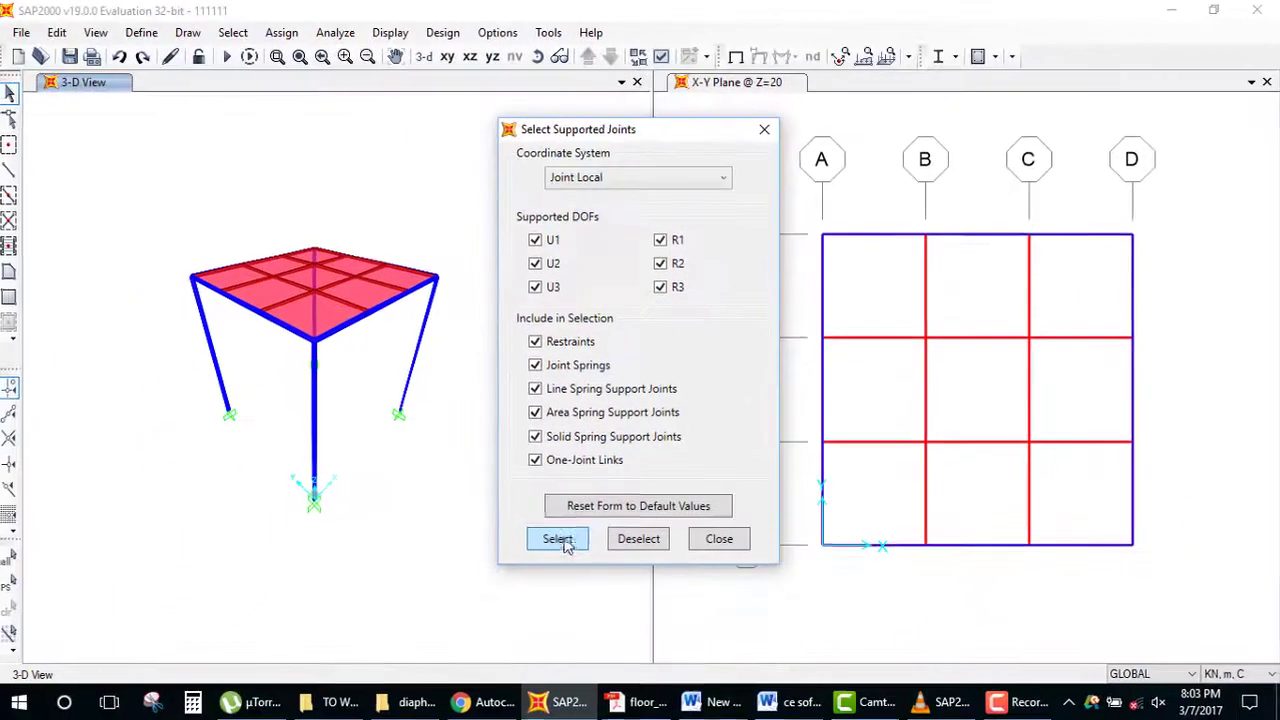
click(560, 539)
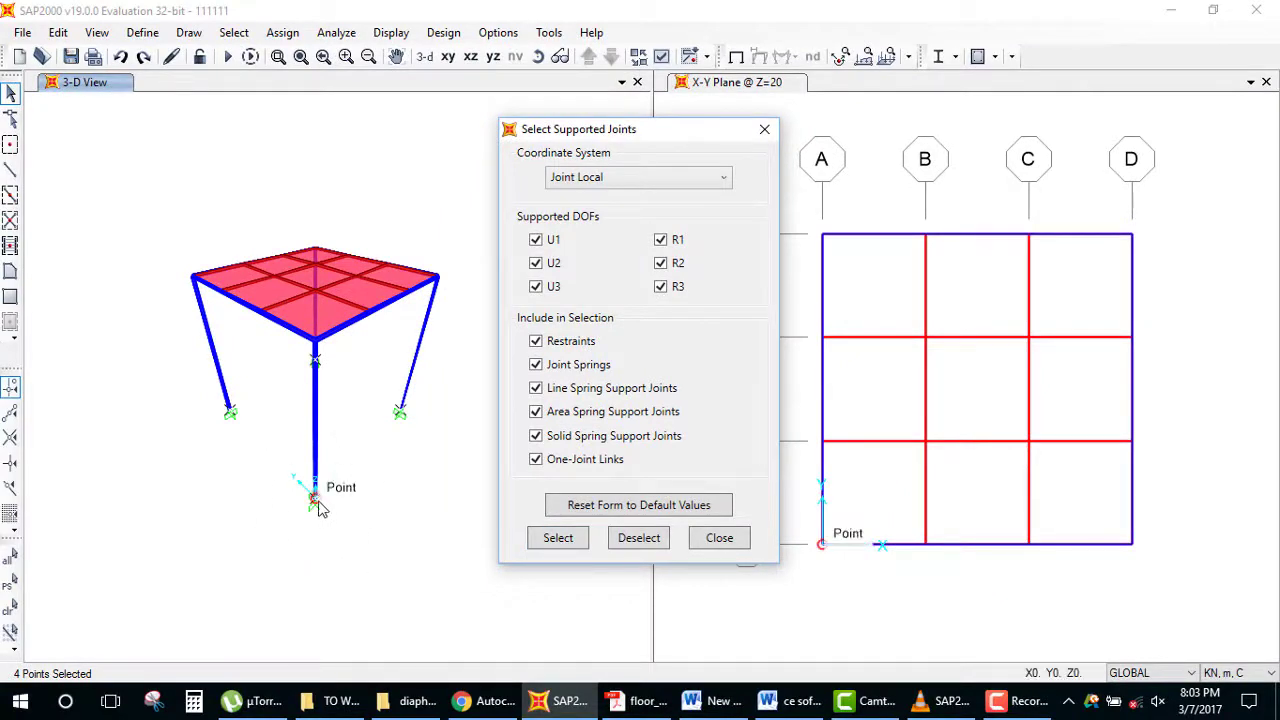
click(718, 540)
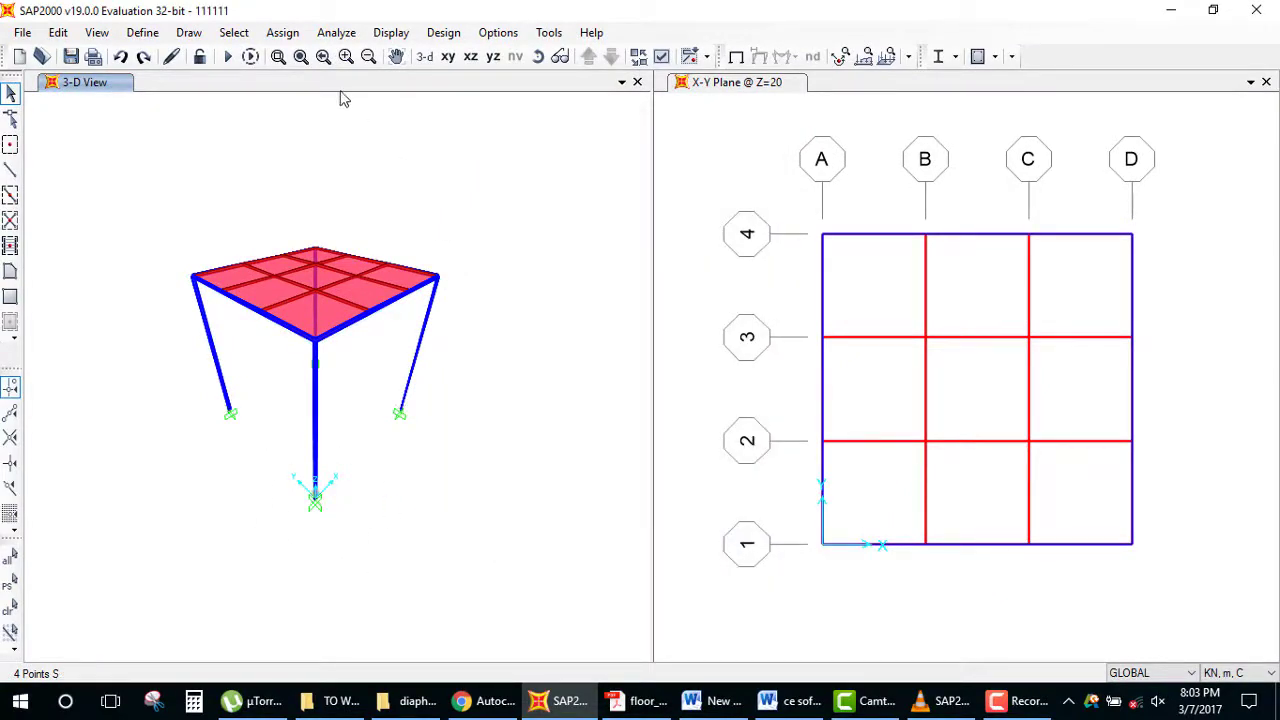
Step: Select GROUP1's frame and two slab areas by group, then clear the selection
click(283, 32)
mouse_move(318, 55)
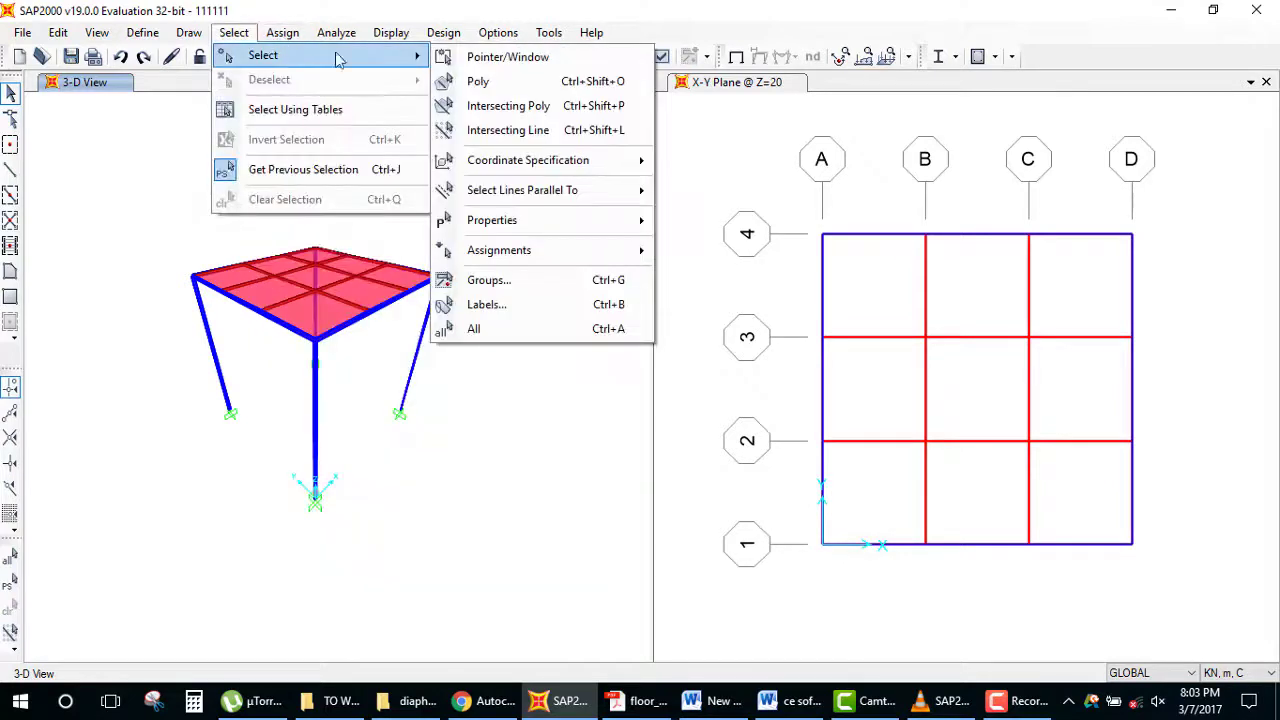
click(506, 290)
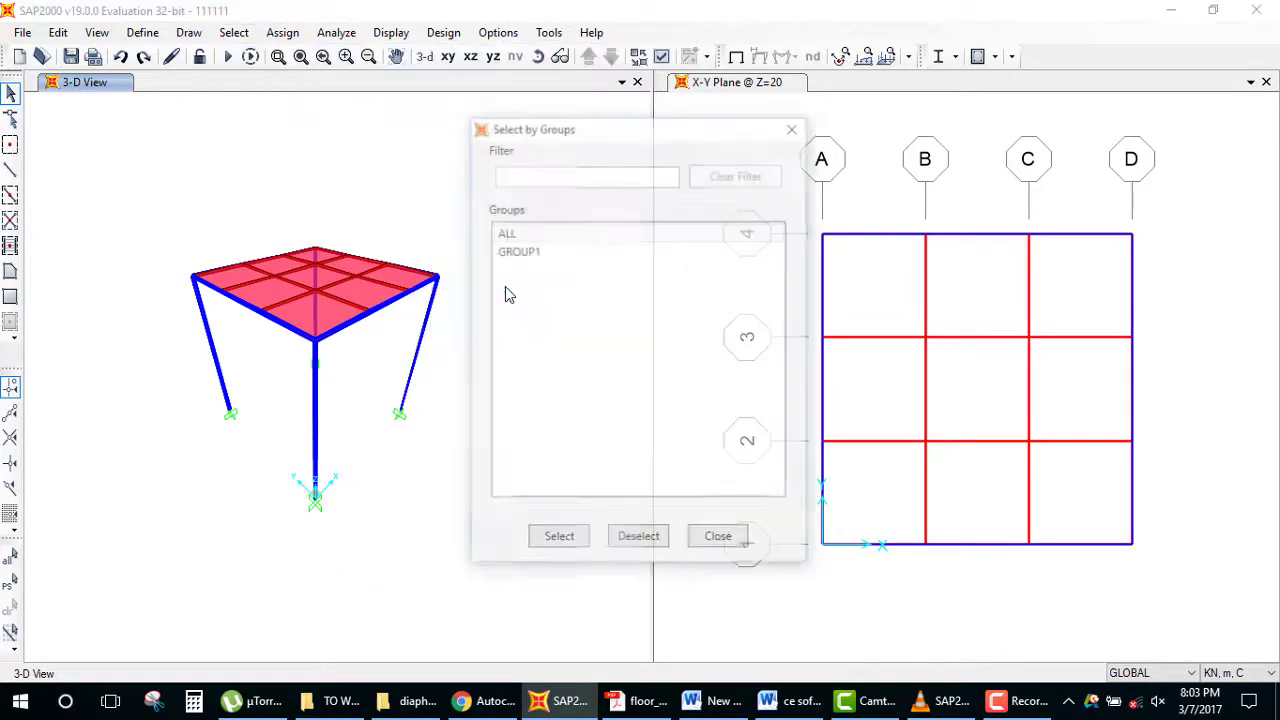
click(527, 255)
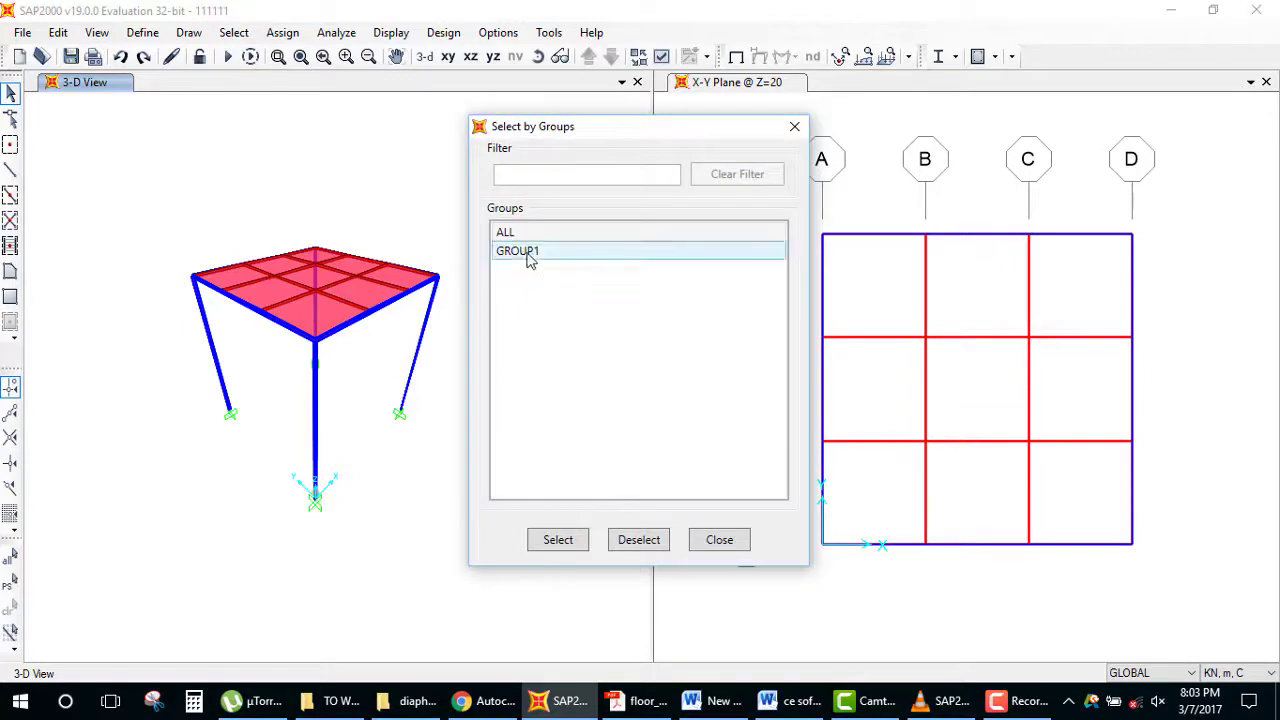
click(570, 546)
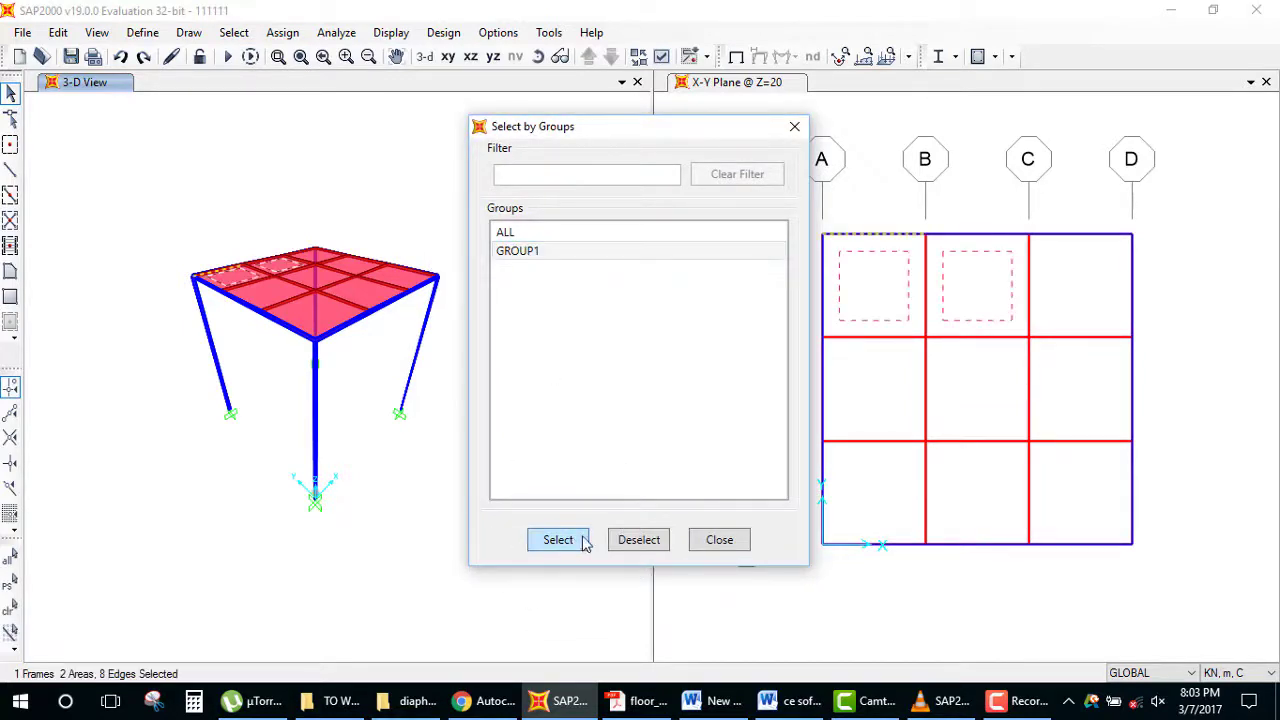
click(716, 540)
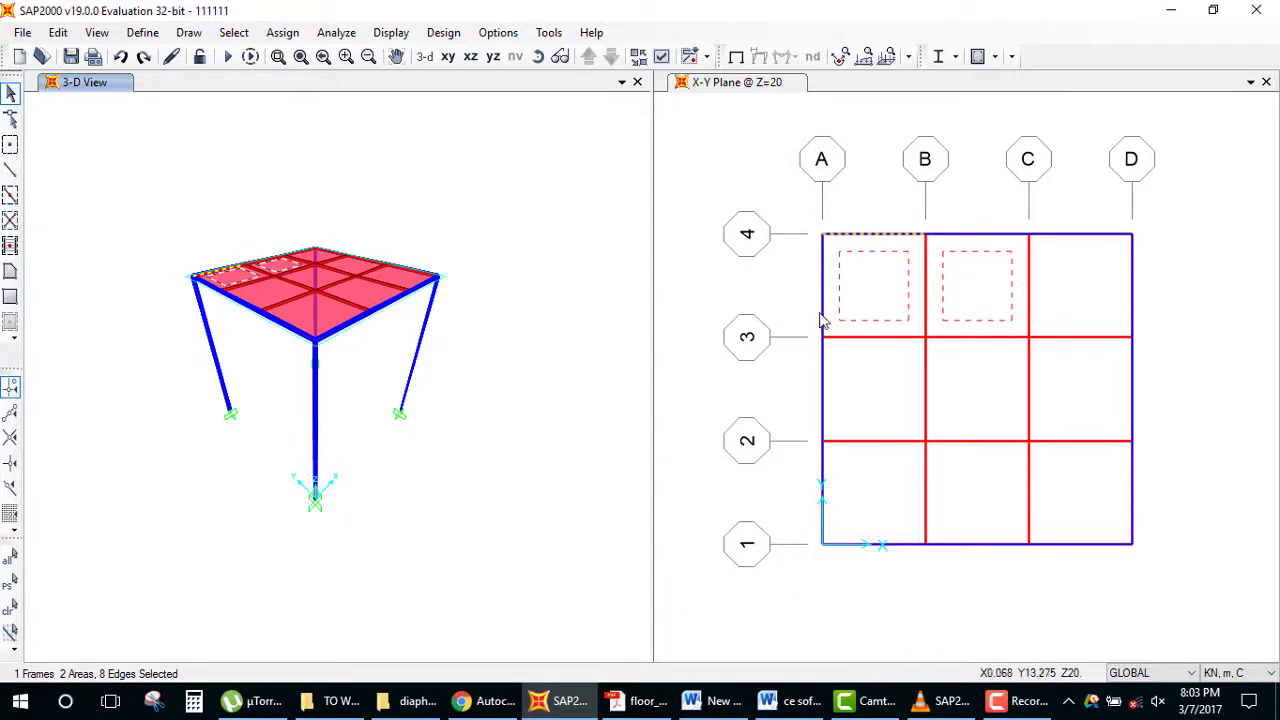
key(ctrl+q)
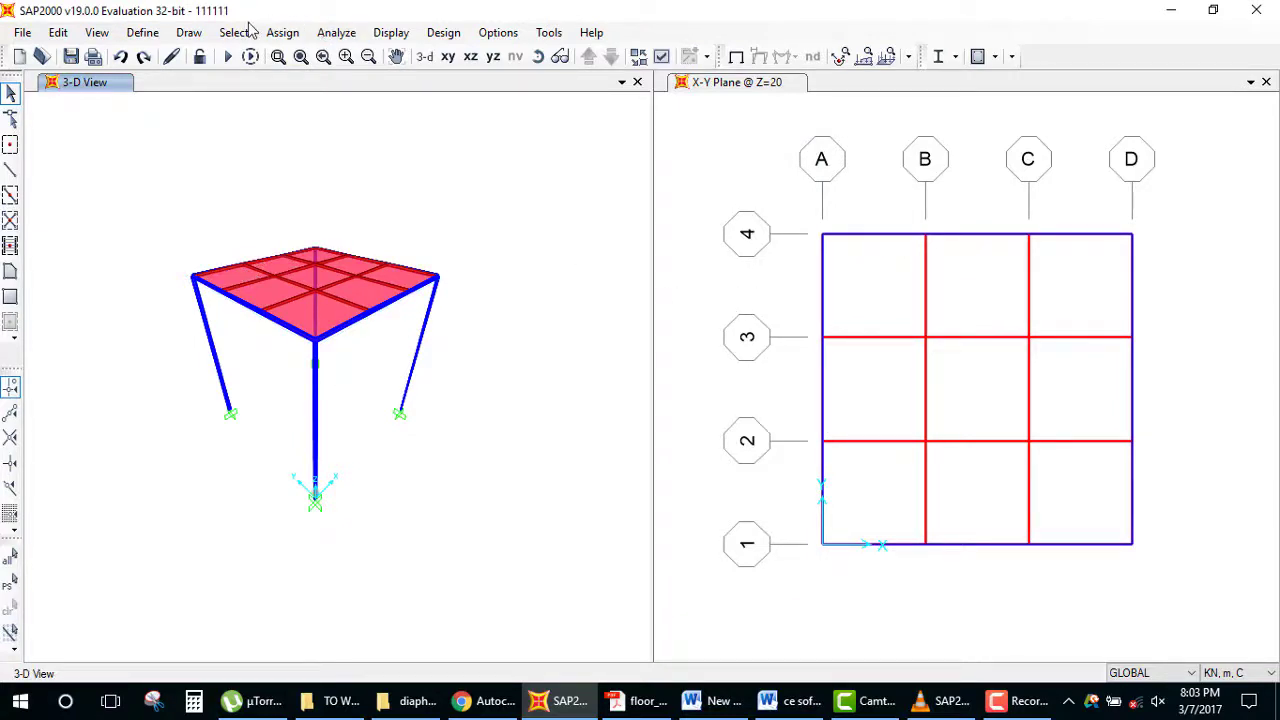
Step: Select frame 13 by label, then select all 20 points, 16 frames and 9 areas
click(236, 32)
mouse_move(263, 55)
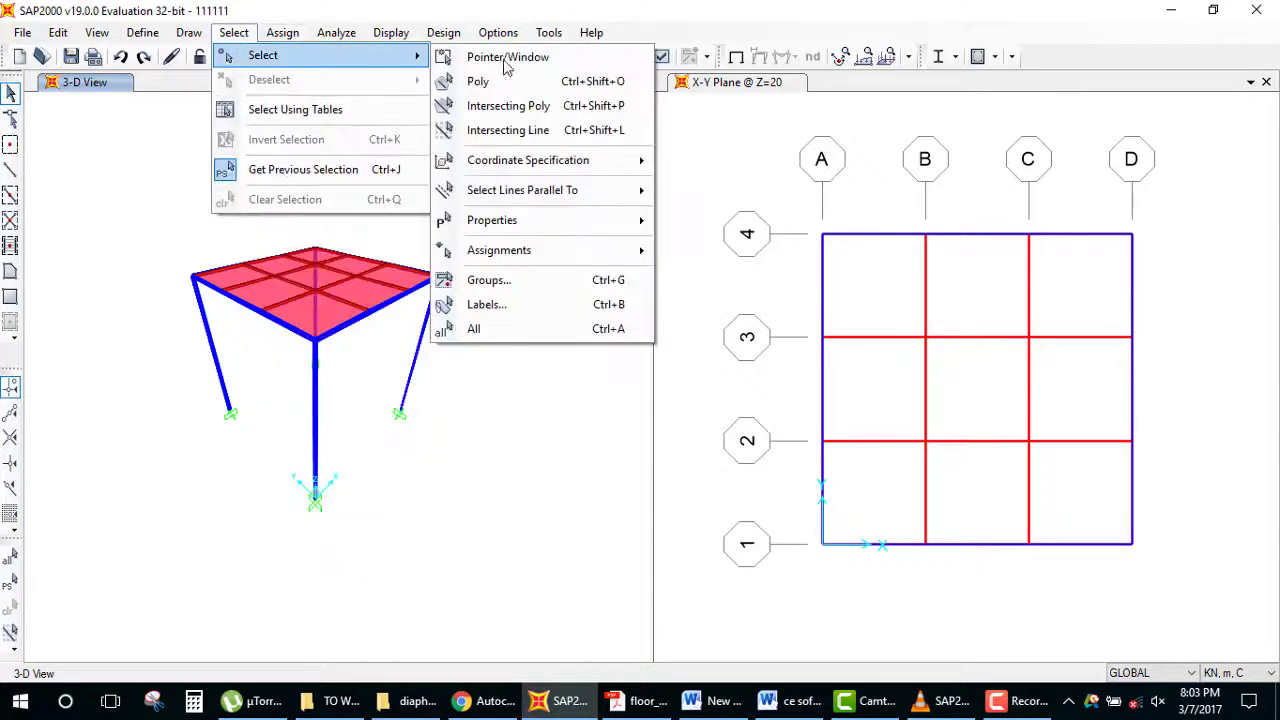
click(545, 305)
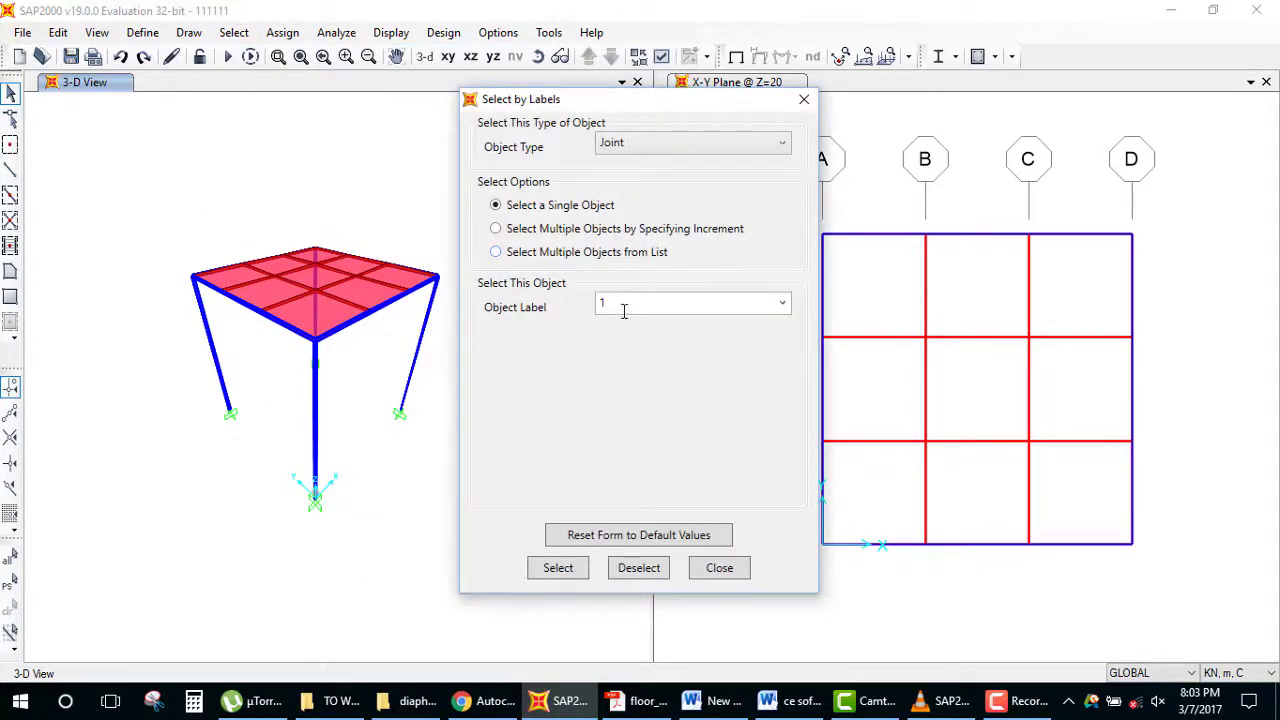
click(657, 142)
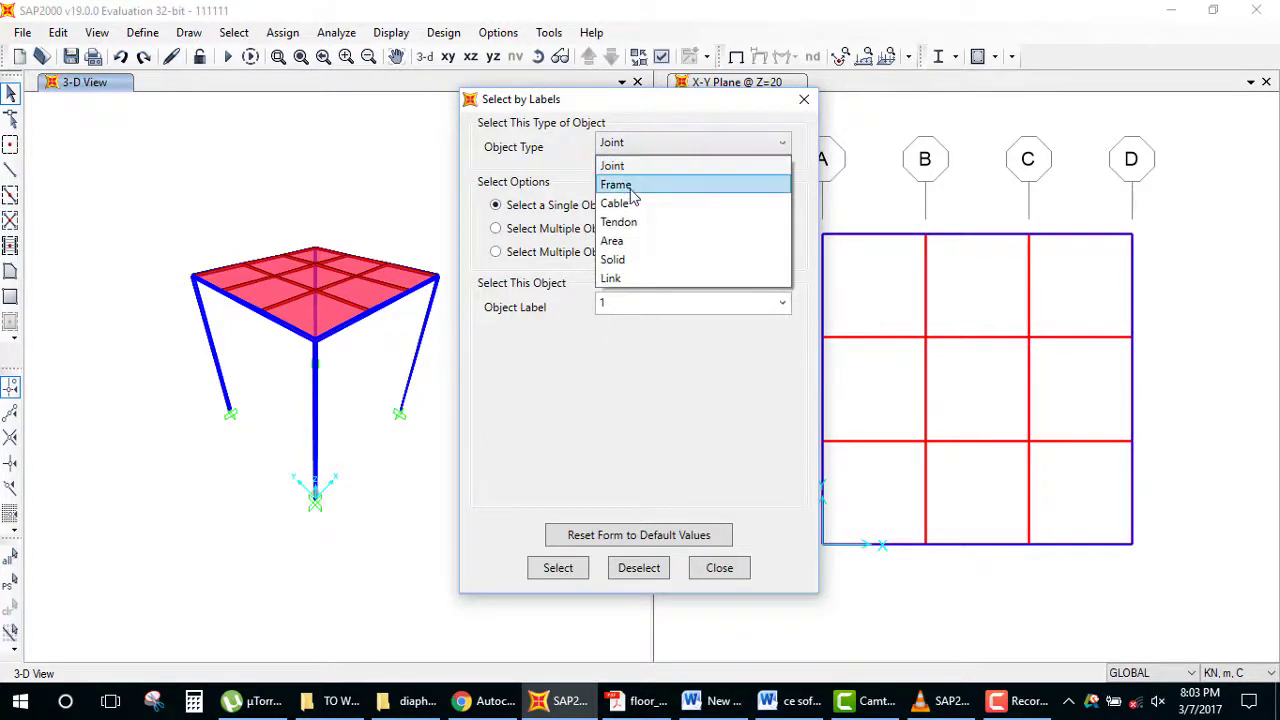
click(634, 181)
click(782, 303)
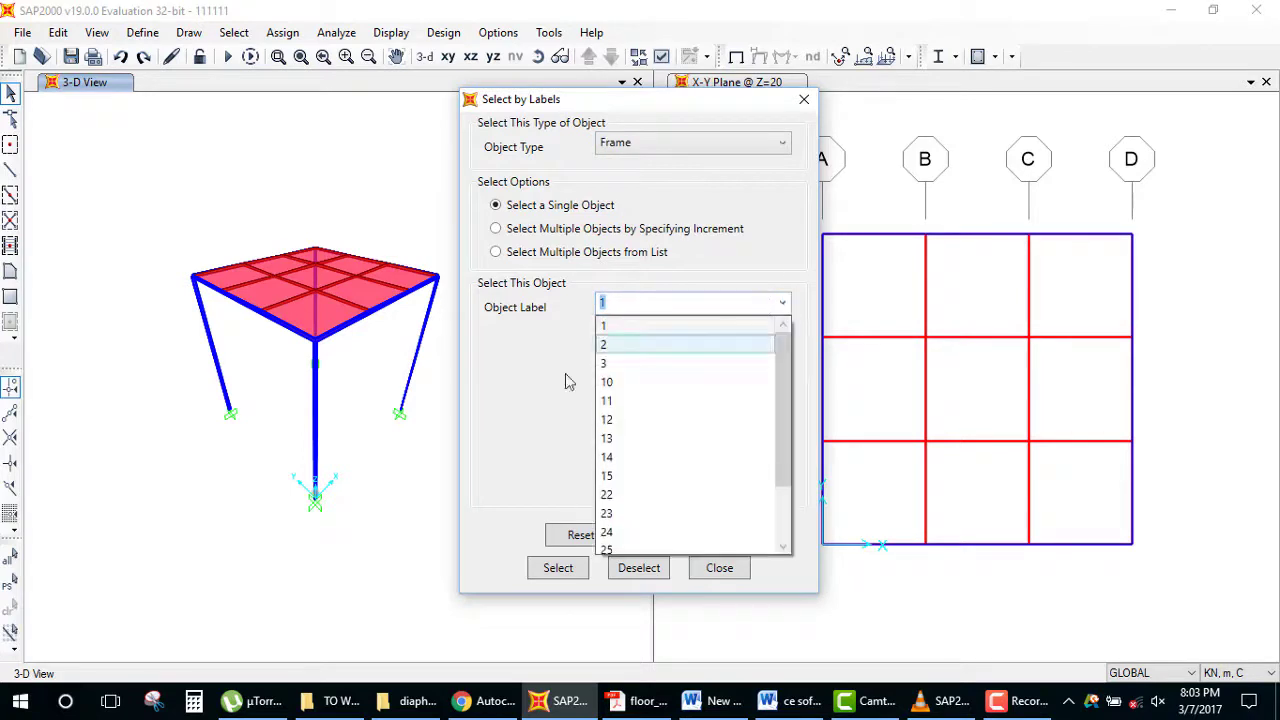
click(580, 440)
click(563, 573)
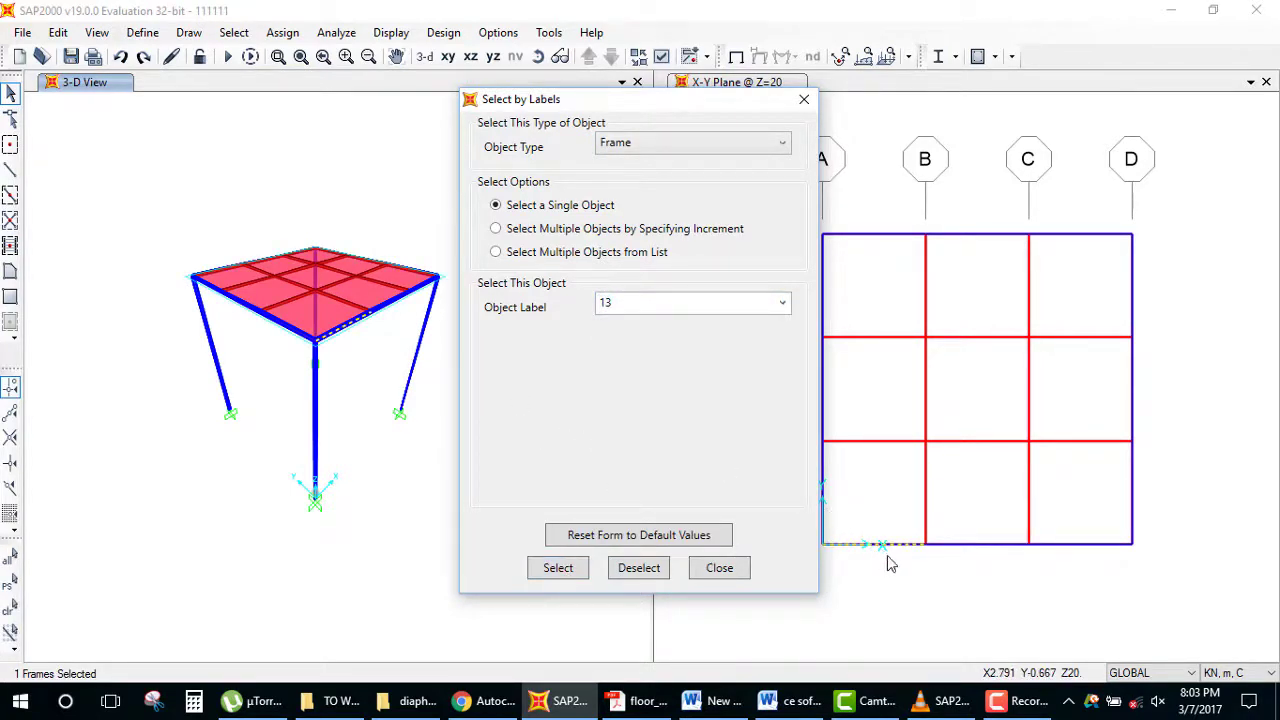
click(719, 568)
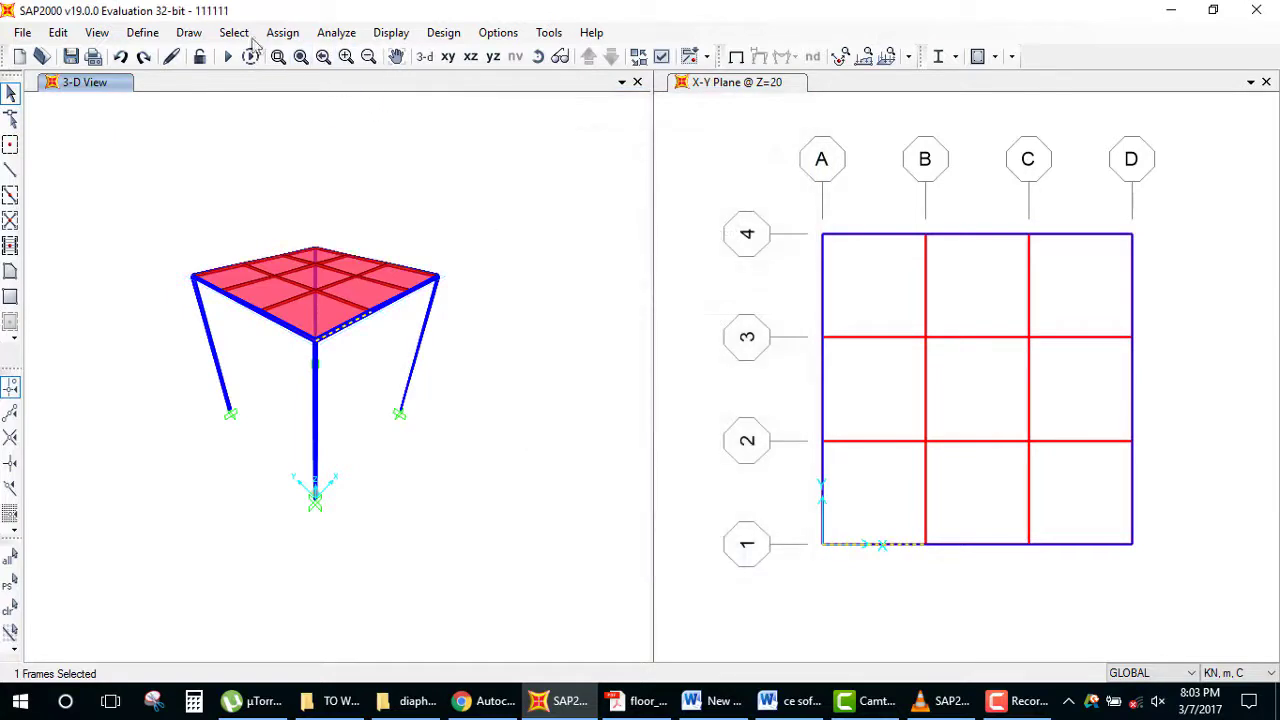
click(230, 34)
mouse_move(263, 55)
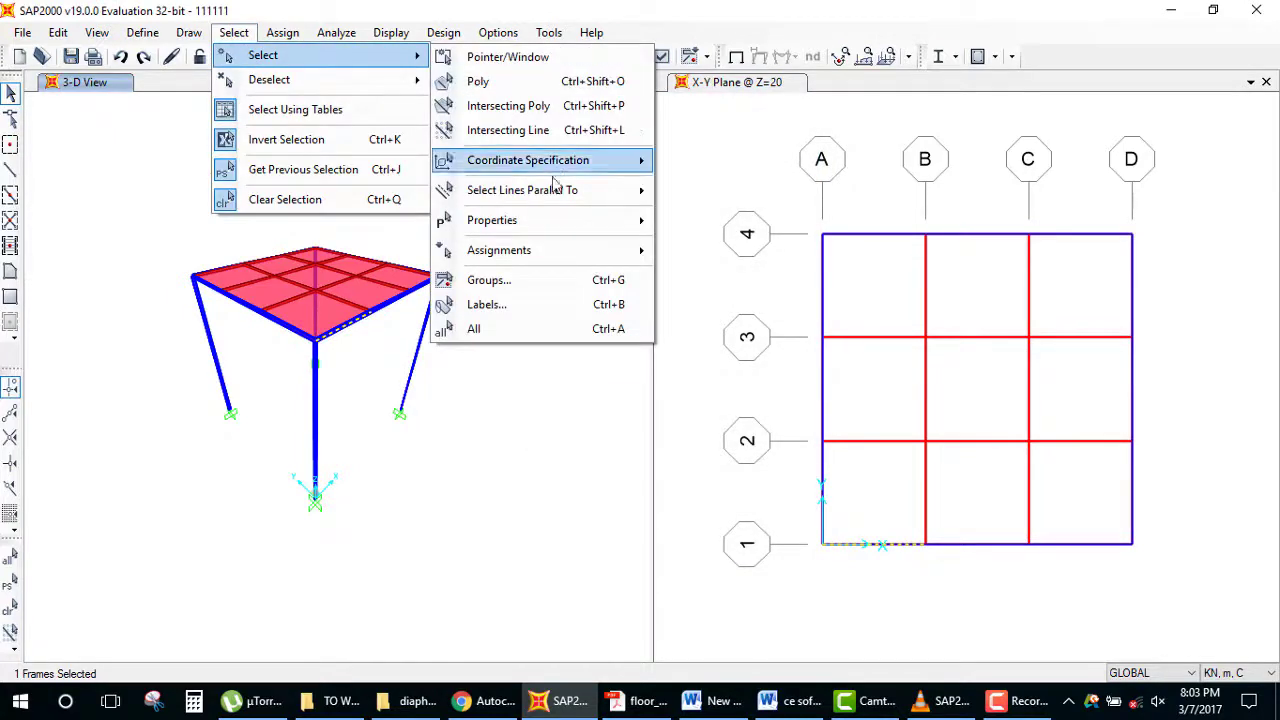
click(503, 329)
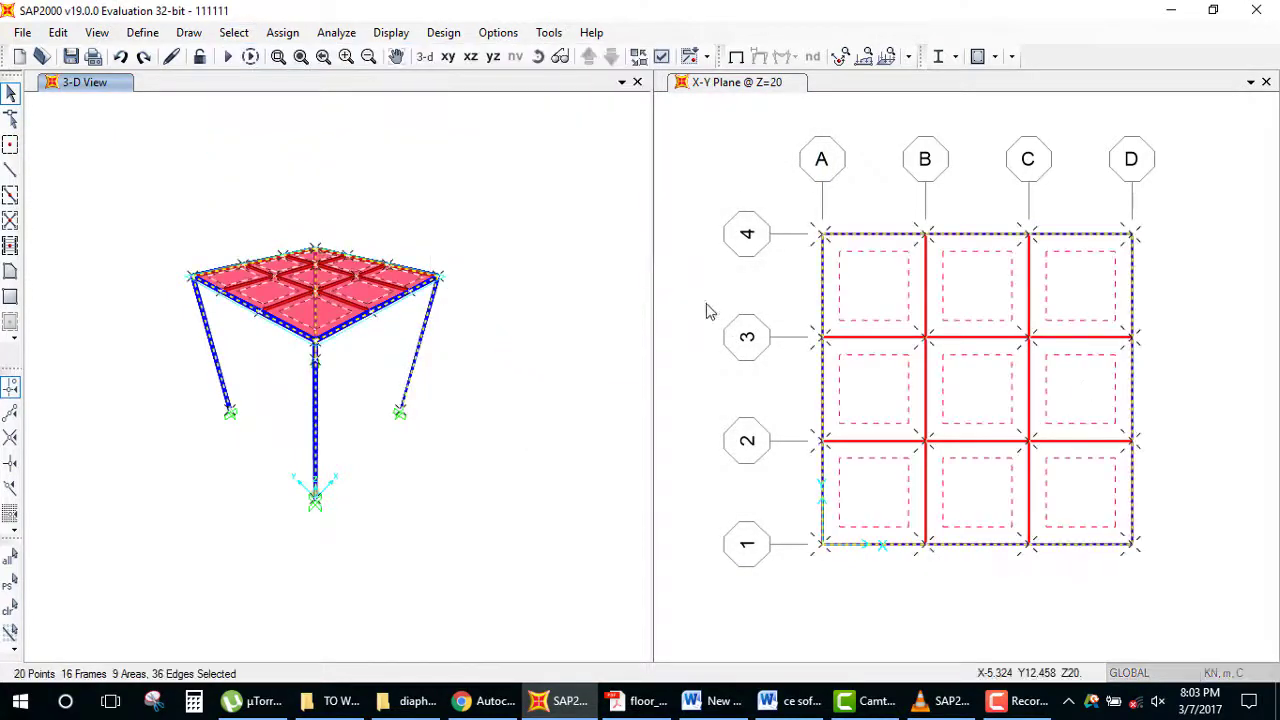